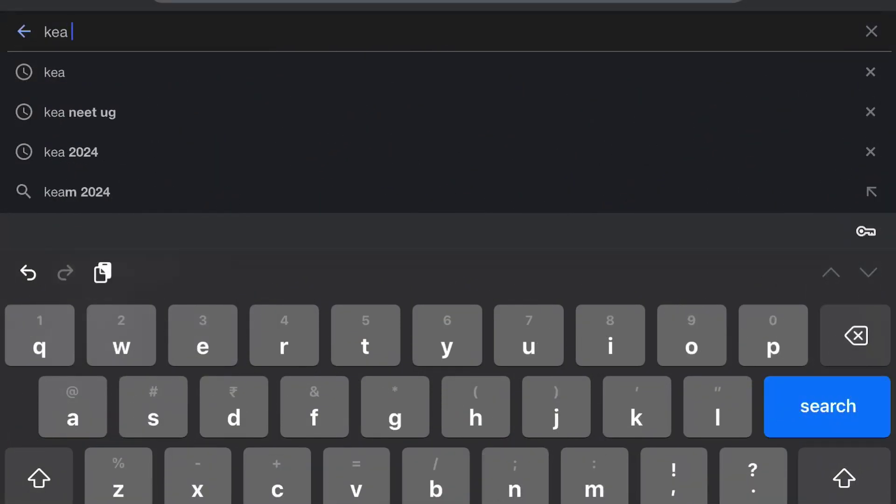
- Search Google for 'kea cet 2024' and find the KEA Common Online Application 2024 result
text(cet)
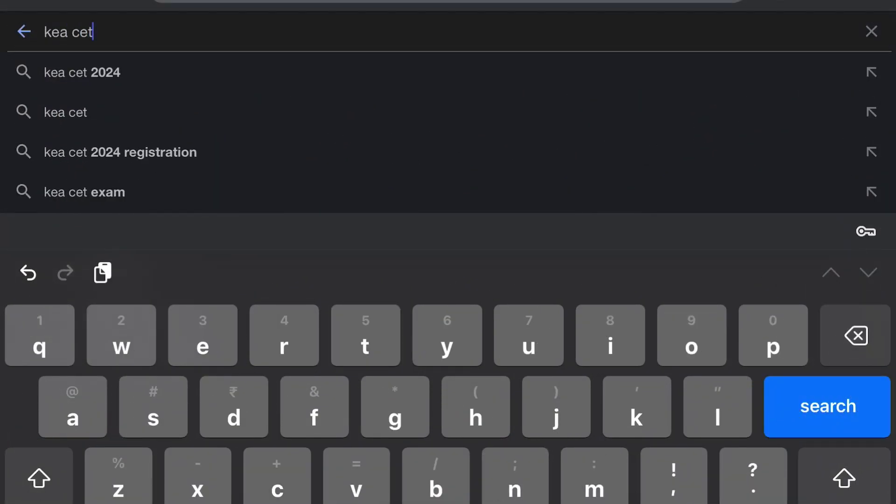
click(82, 72)
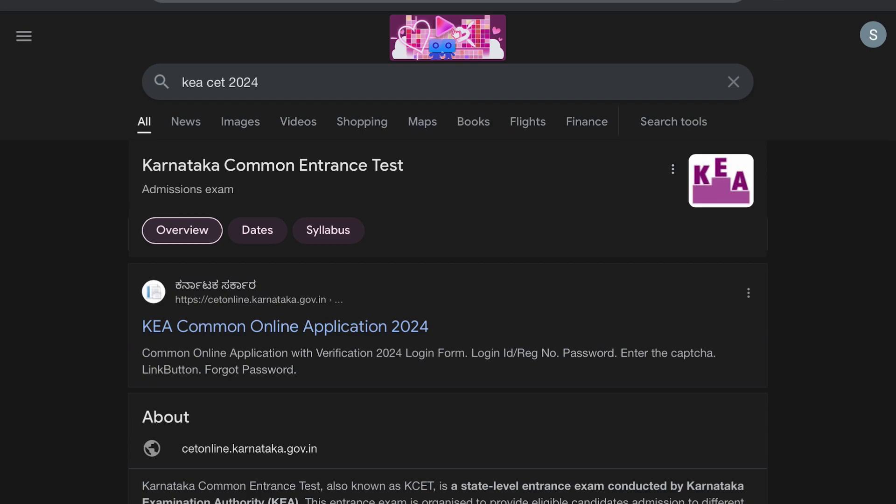
scroll(448, 252, down, 2)
scroll(449, 252, down, 3)
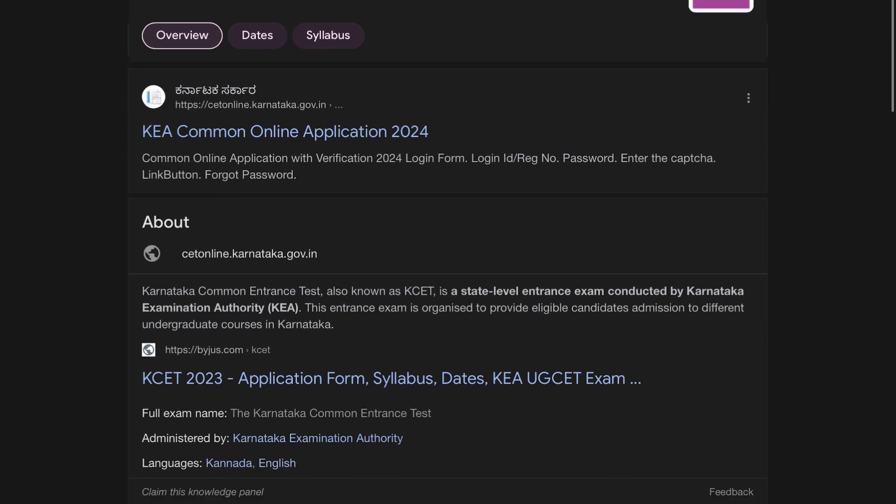
scroll(448, 252, up, 2)
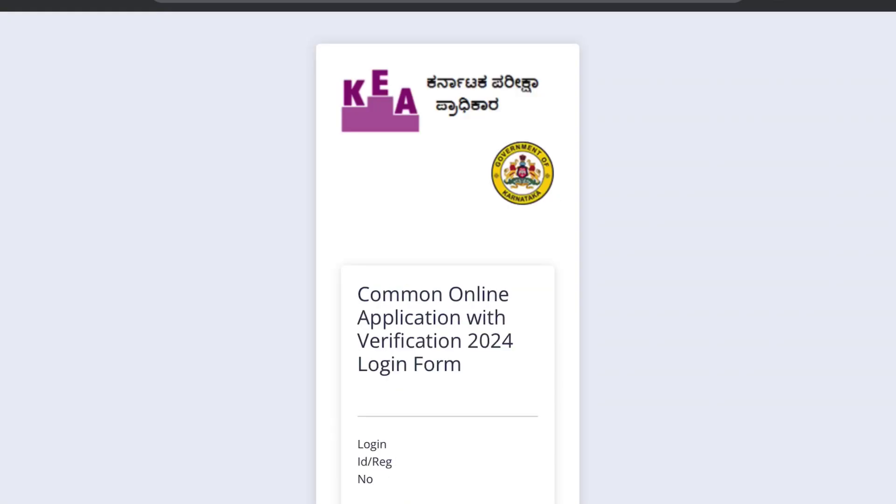
- Scroll down the KEA page to reach the 2024 UG-CET/UG-NEET registration form
scroll(448, 253, down, 6)
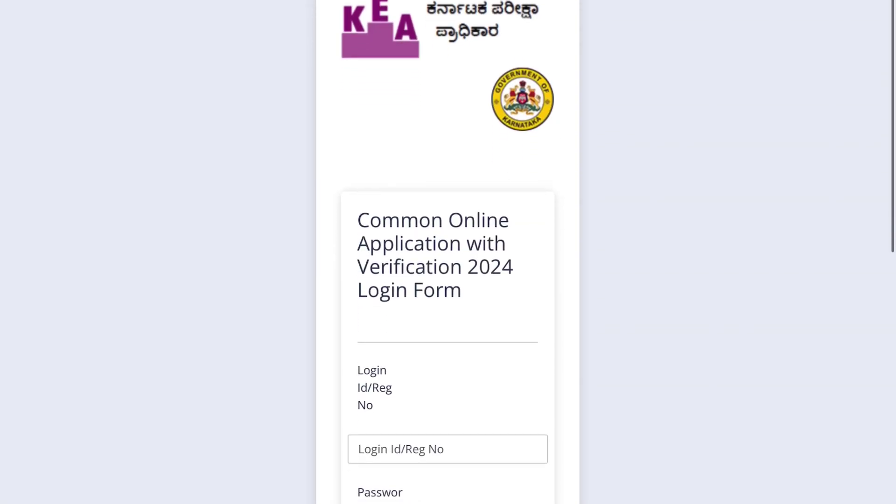
scroll(448, 252, down, 4)
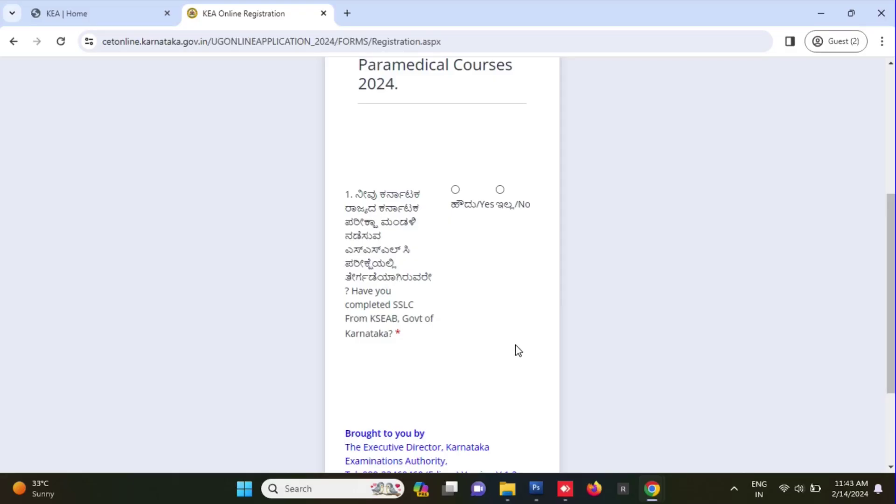
- Answer No to SSLC from KSEAB, choose KERALA as the board, and verify the SSLC register number
click(500, 190)
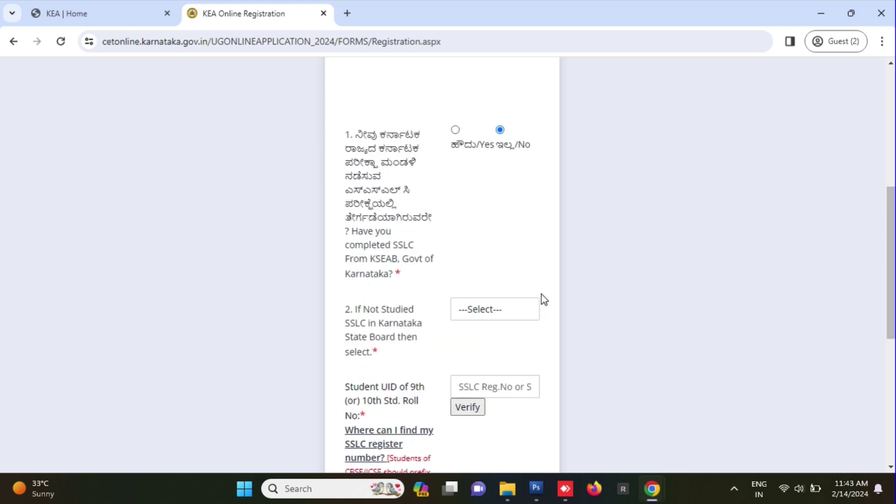
click(498, 317)
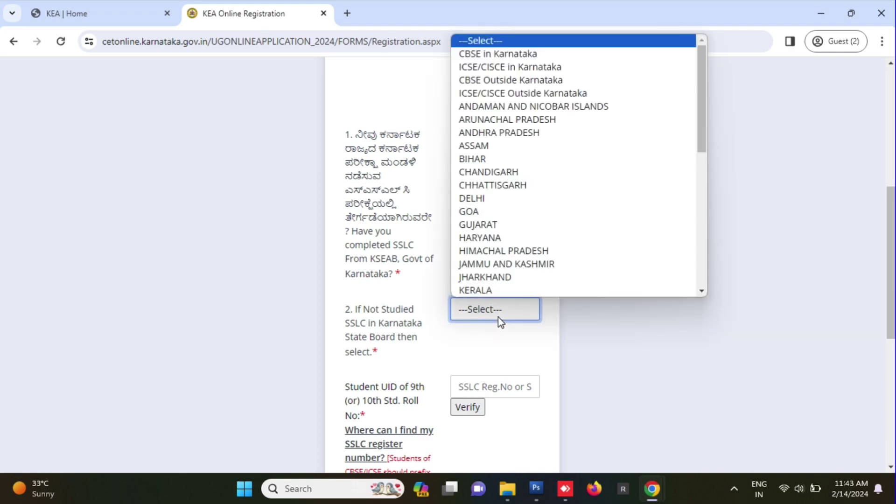
click(497, 289)
scroll(503, 293, down, 3)
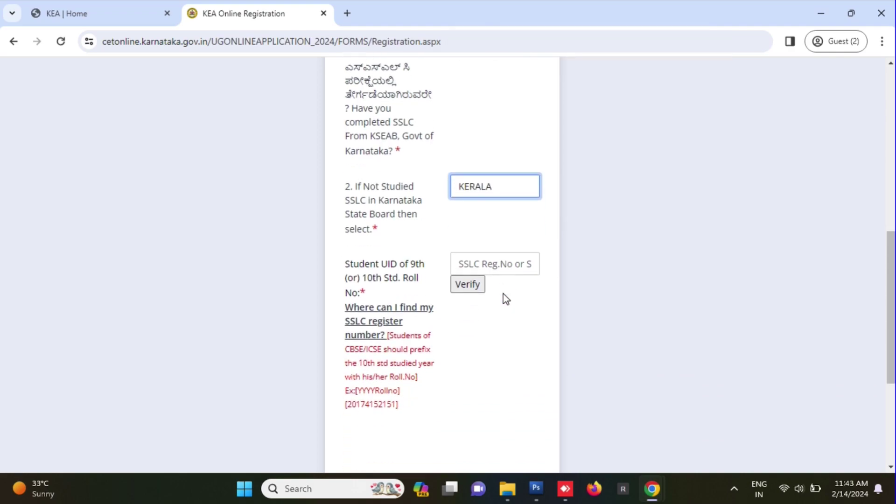
click(524, 258)
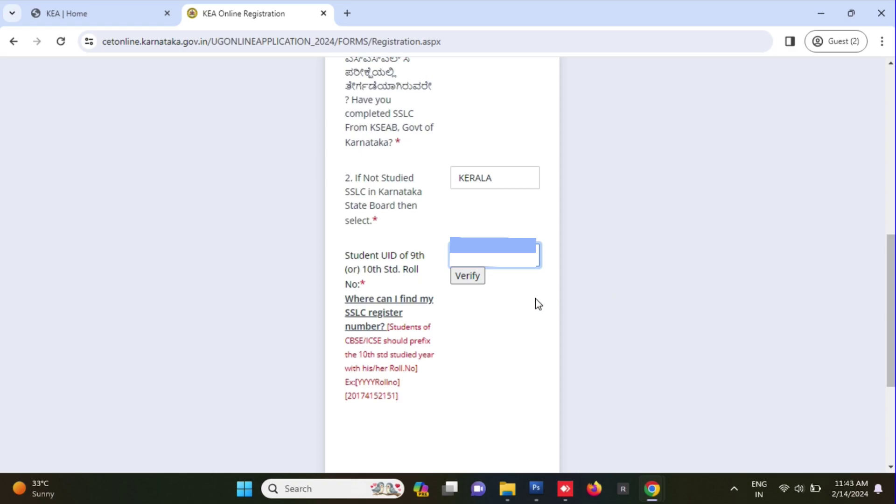
click(468, 275)
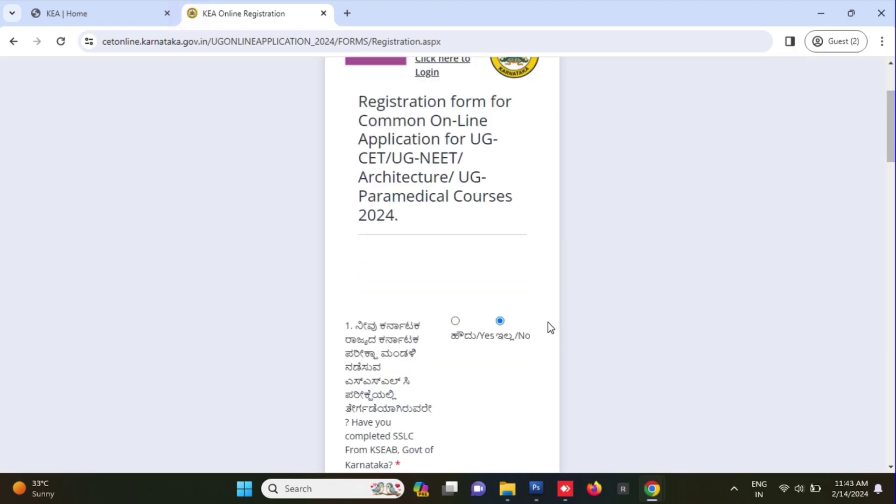
scroll(545, 327, down, 3)
scroll(545, 336, down, 5)
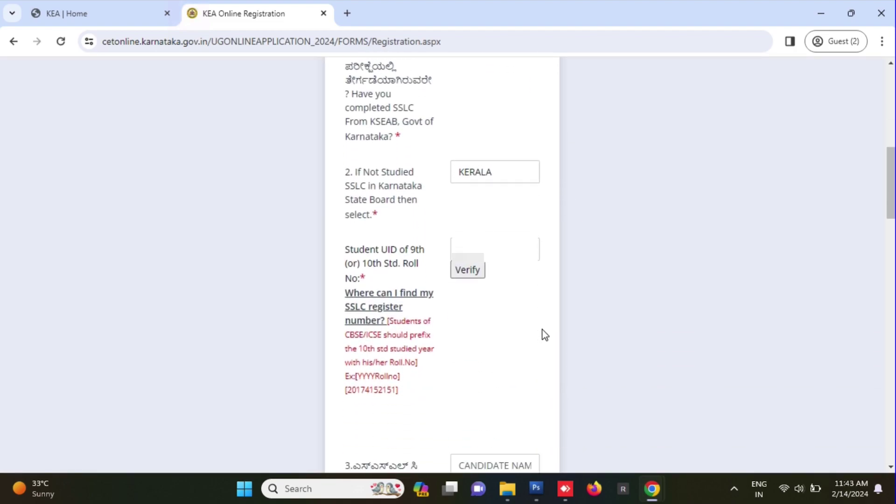
scroll(545, 334, down, 1)
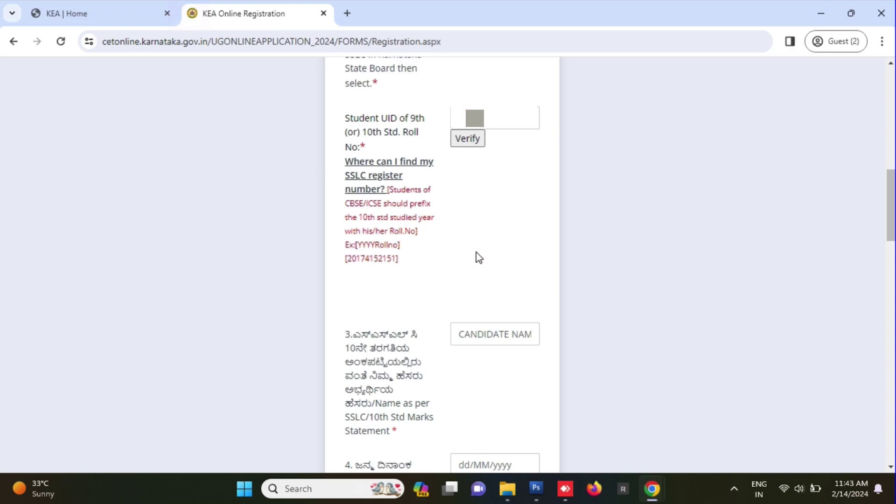
- Enter the candidate's name, birth date 20/12/2006 and gender Female
click(509, 345)
key(ctrl+v)
key(Tab)
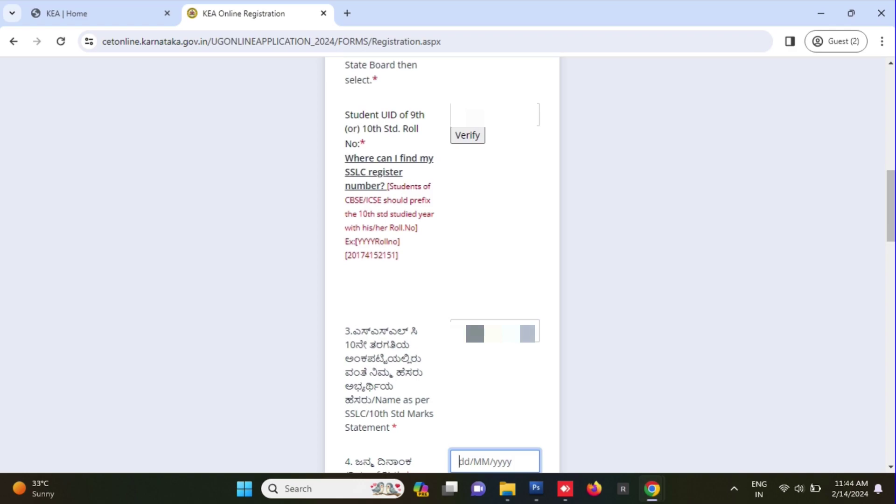
scroll(473, 317, down, 3)
click(513, 396)
click(514, 396)
click(492, 393)
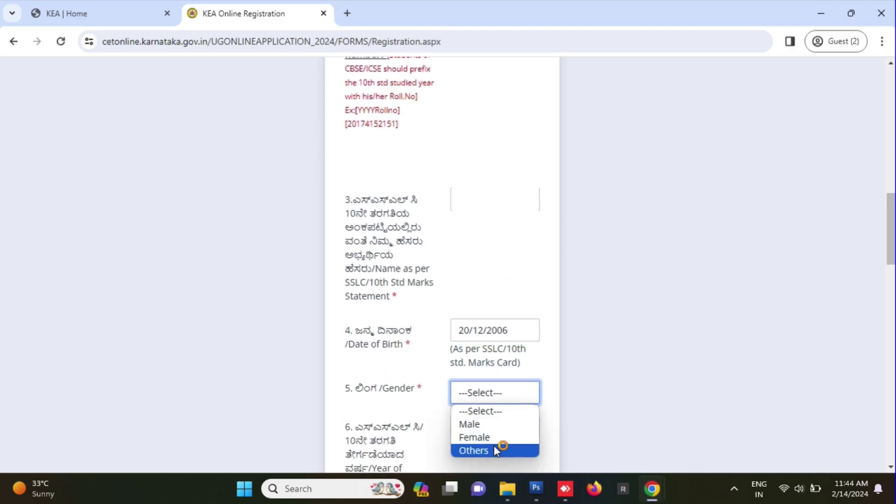
click(503, 437)
scroll(496, 355, down, 2)
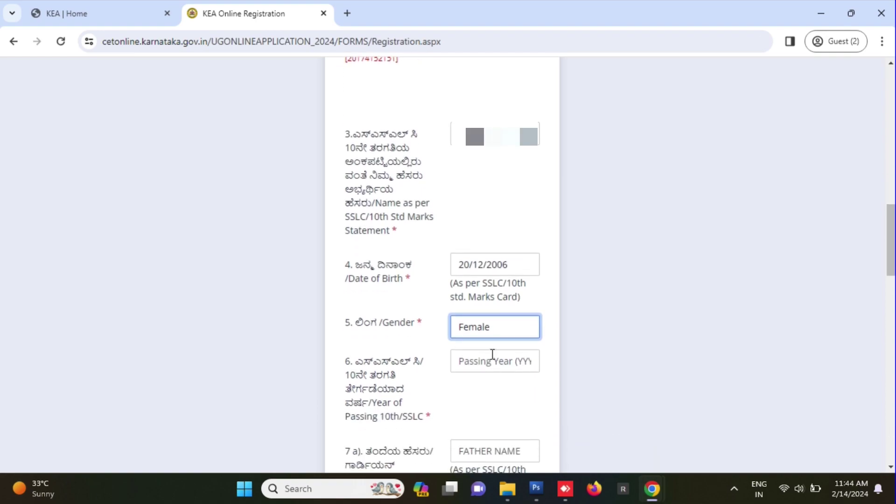
- Enter SSLC passing year 2022 and the father's and mother's names
click(480, 360)
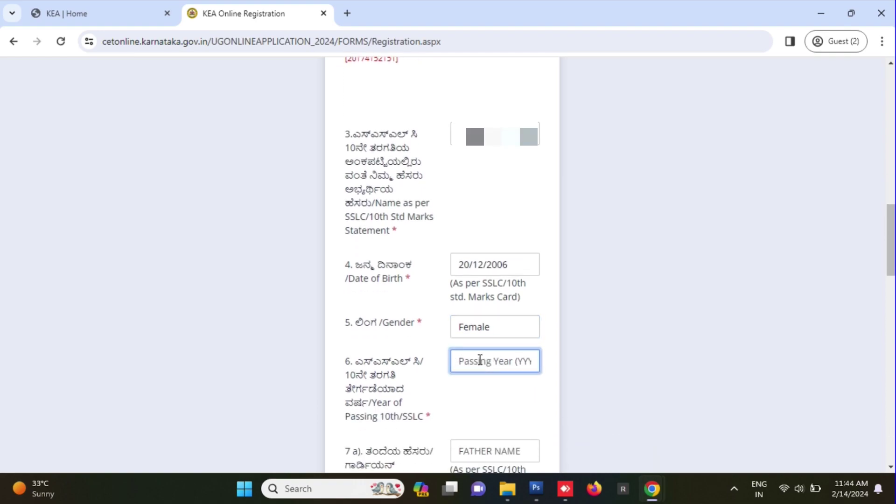
text(2022)
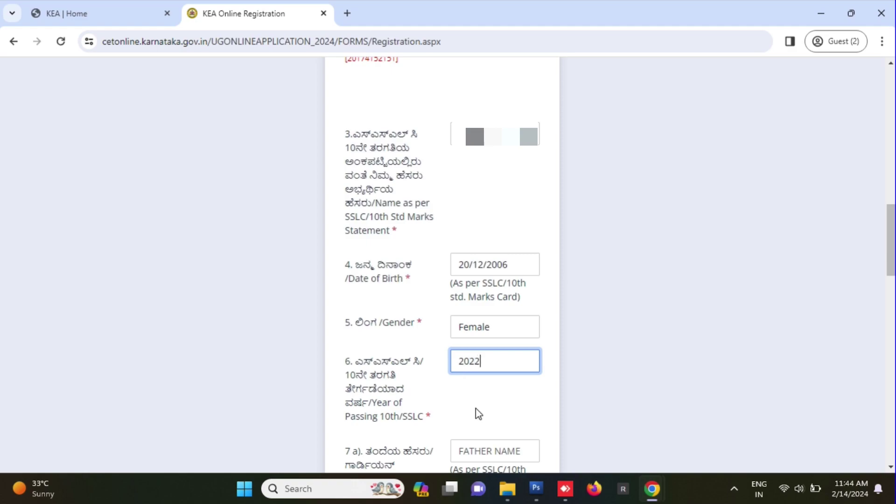
scroll(478, 414, down, 3)
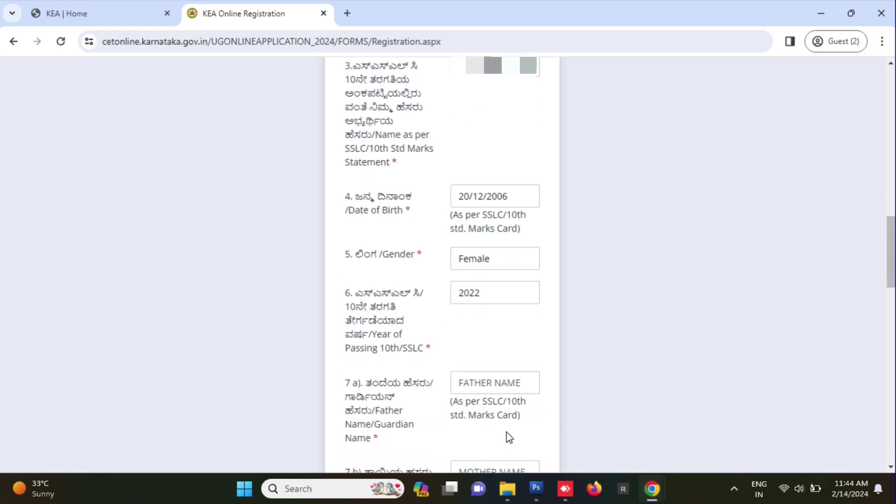
click(481, 319)
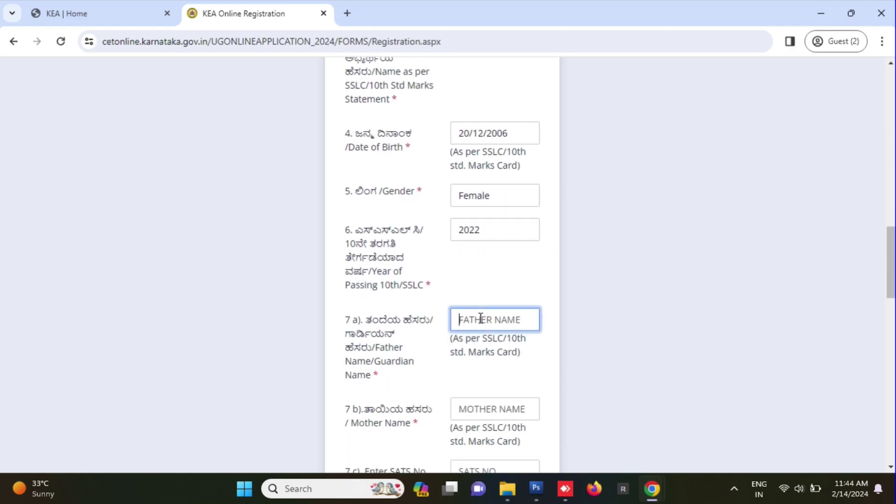
text(***)
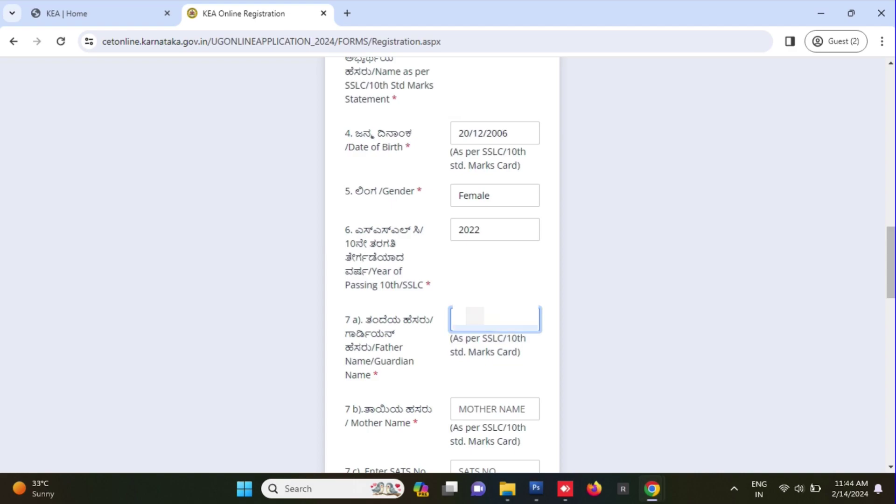
text(***)
click(491, 414)
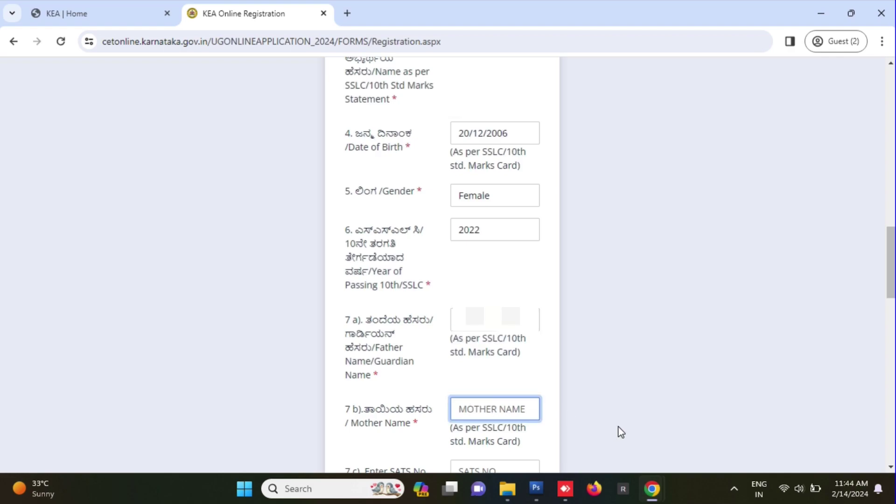
text(******)
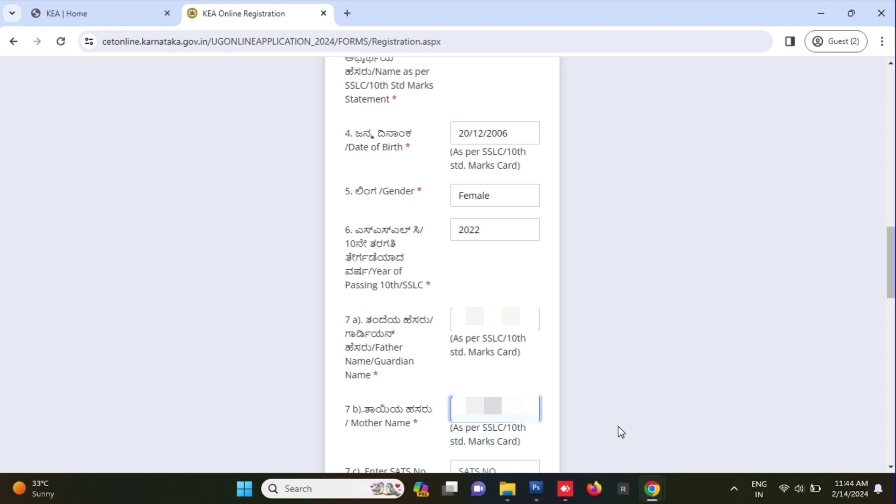
scroll(622, 432, down, 3)
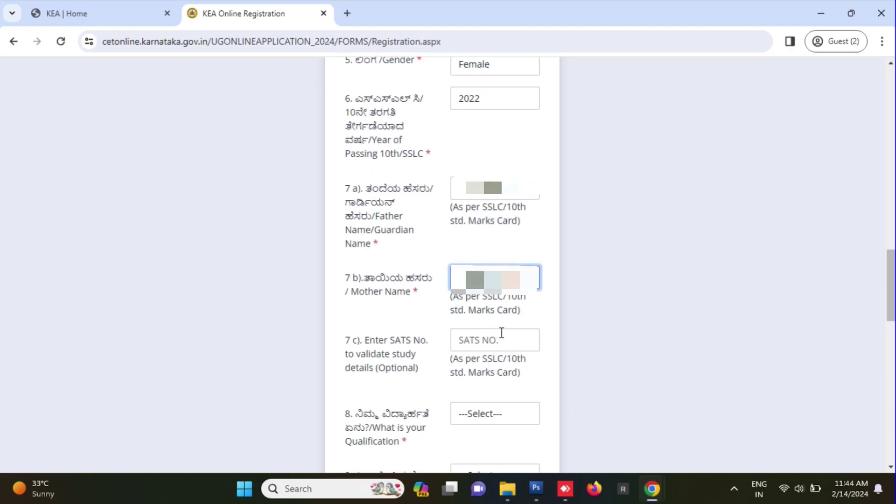
scroll(506, 336, down, 2)
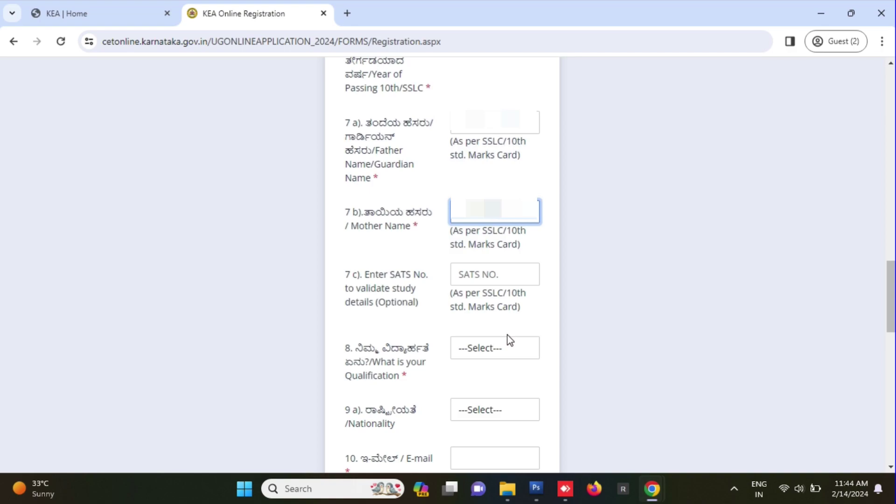
scroll(508, 335, down, 2)
- Choose qualification II PUC/12th Std and nationality Indian, and begin entering the e-mail address
click(511, 286)
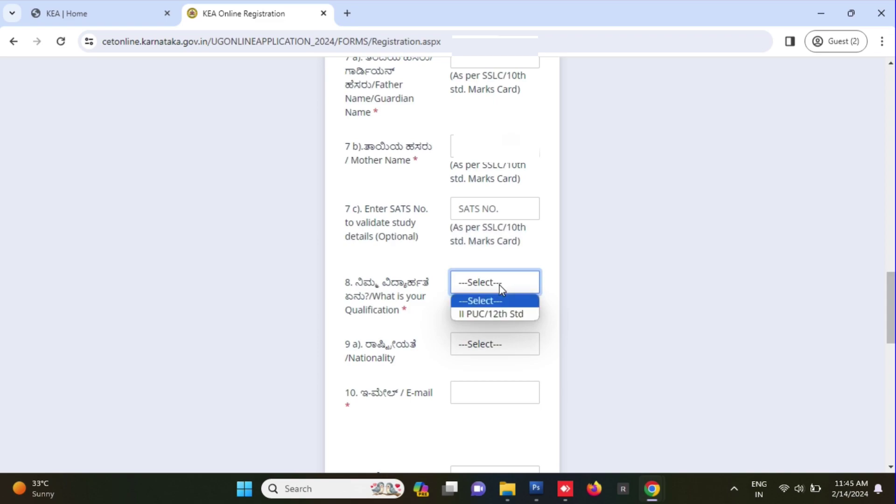
click(506, 316)
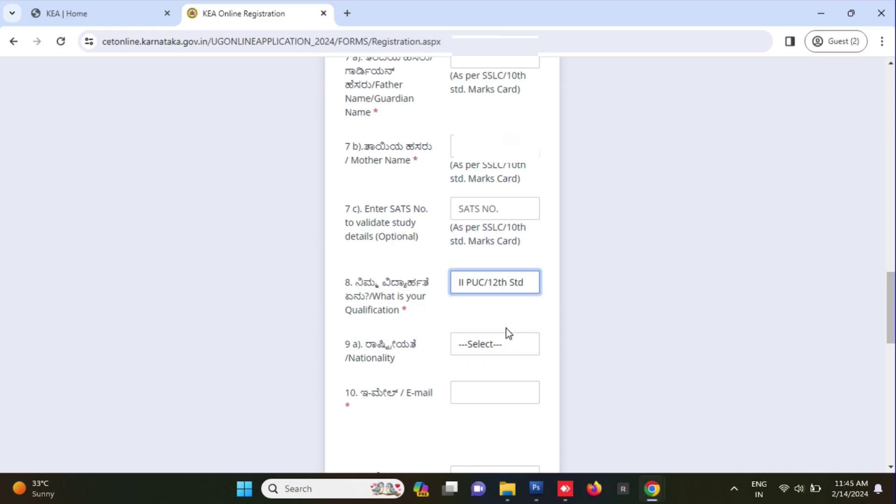
scroll(506, 329, down, 2)
click(493, 285)
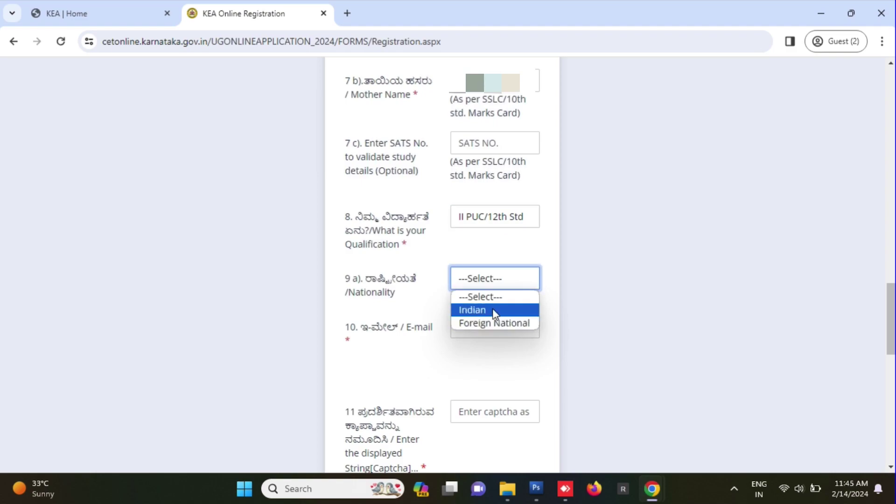
click(494, 312)
click(472, 325)
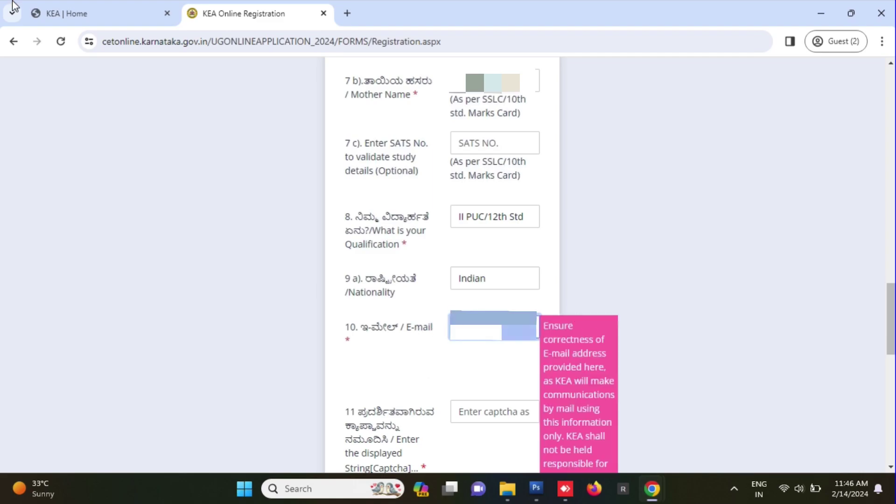
- Enter captcha 4XuHJ3 and the mobile number, removing a stray entry from the captcha
scroll(500, 279, down, 3)
click(500, 280)
text(4XuHJ3)
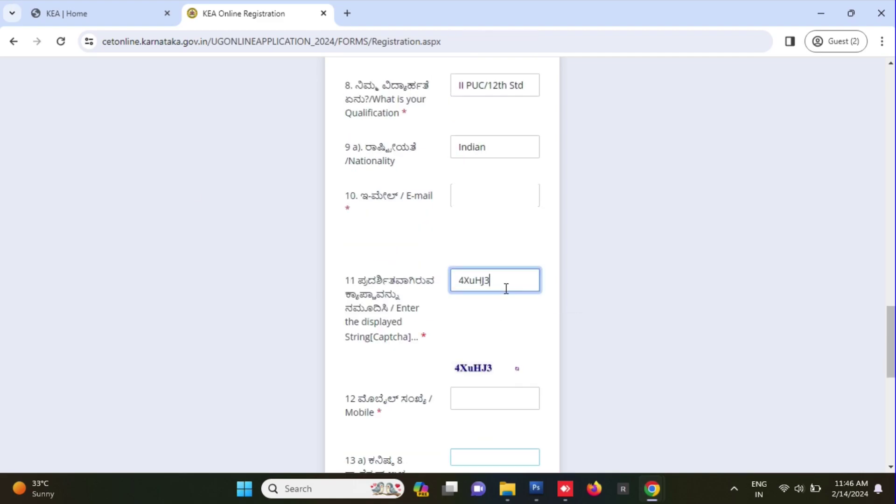
key(Tab)
scroll(373, 355, down, 3)
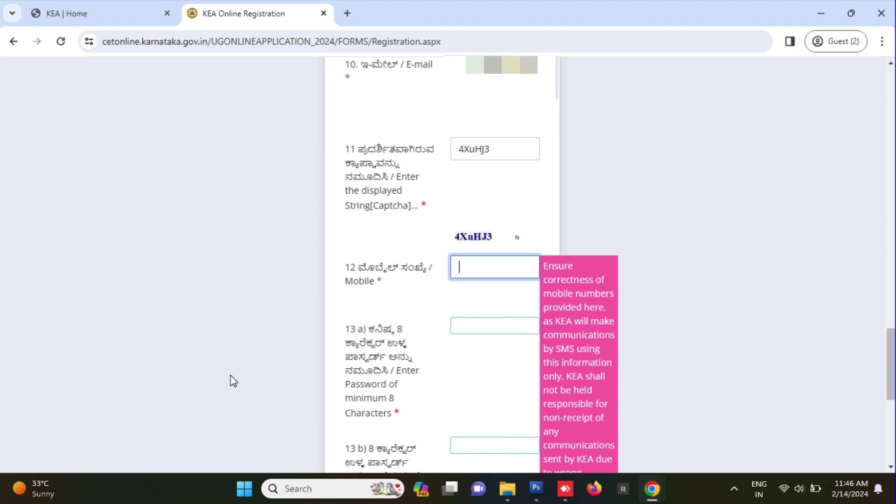
text(94)
click(494, 146)
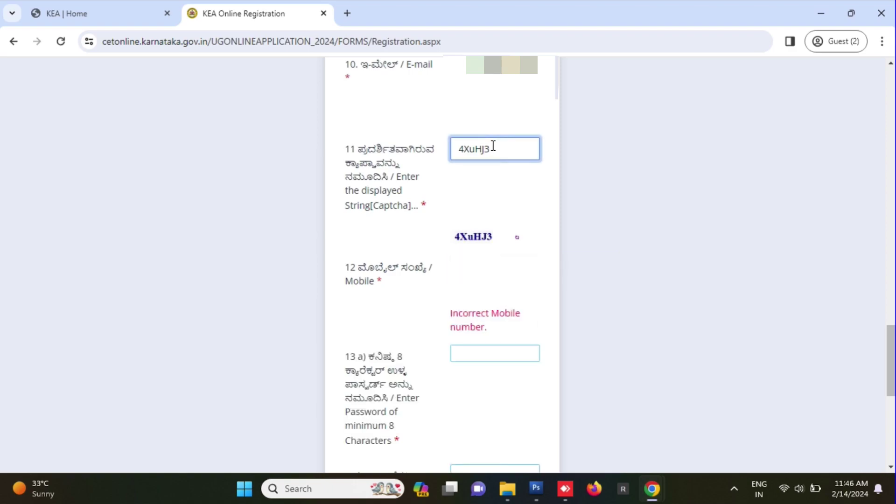
text(00)
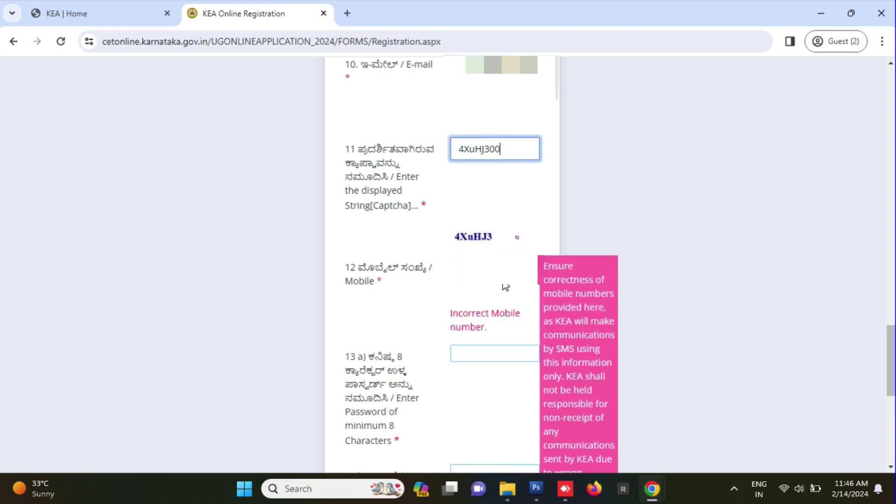
key(BackSpace)
key(BackSpace)
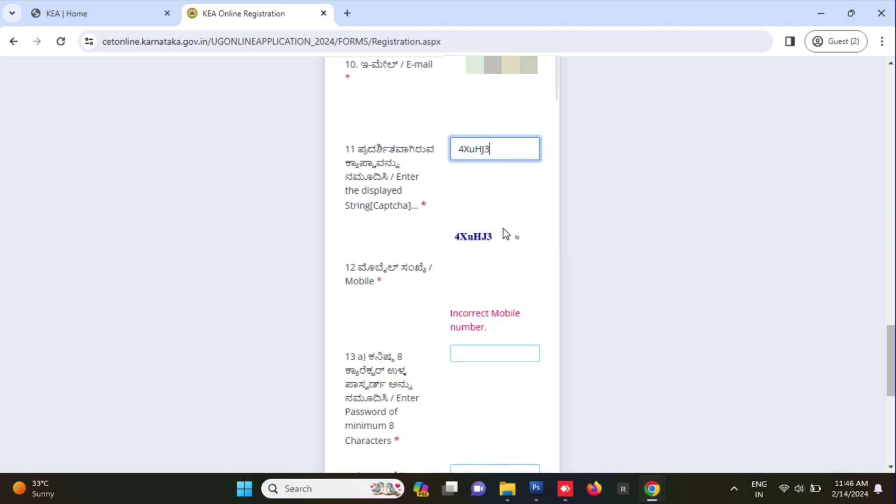
click(494, 264)
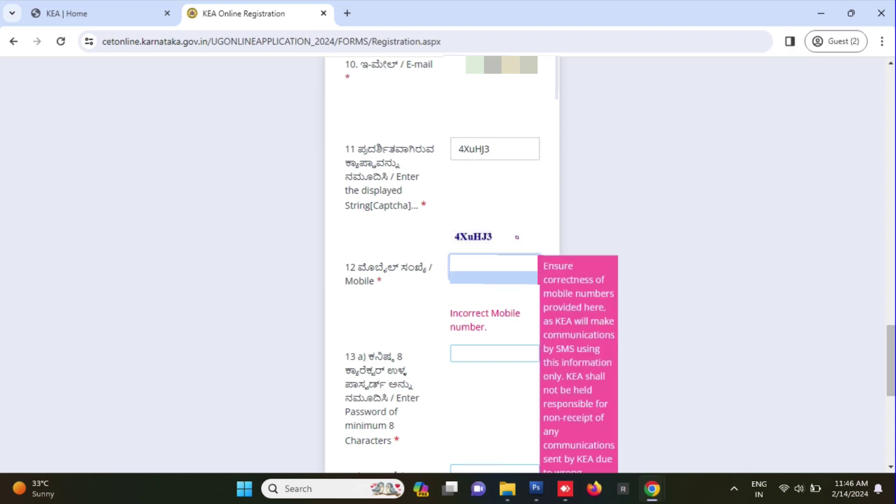
- Type the account password and confirm it in the second password field
click(496, 324)
text(*********)
text(••••••••)
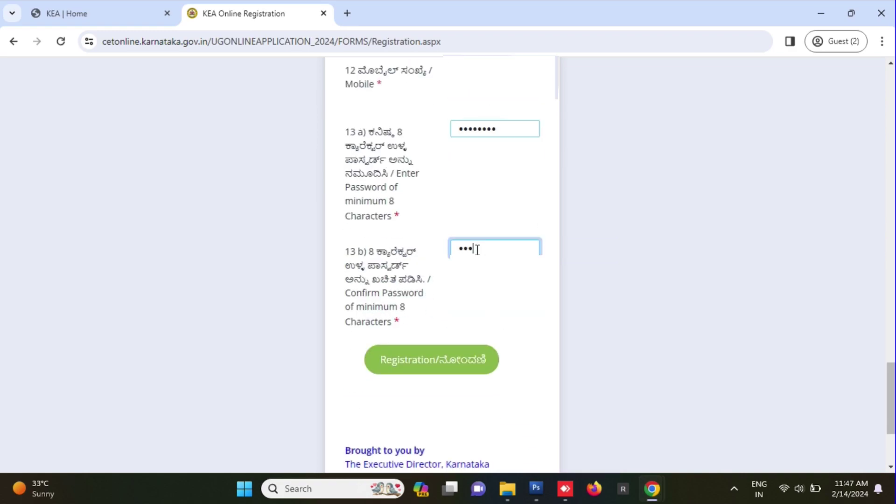
click(522, 313)
scroll(522, 312, up, 10)
- Submit the completed registration form with the green Registration button
scroll(442, 262, up, 10)
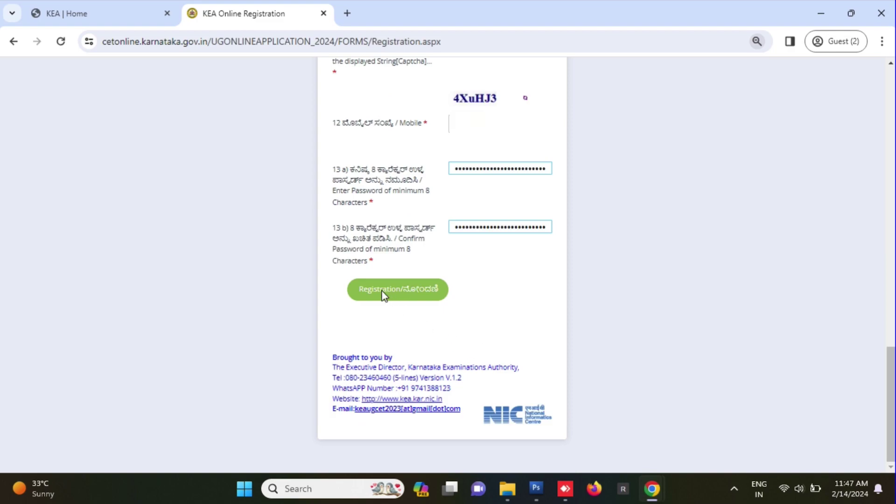
click(384, 293)
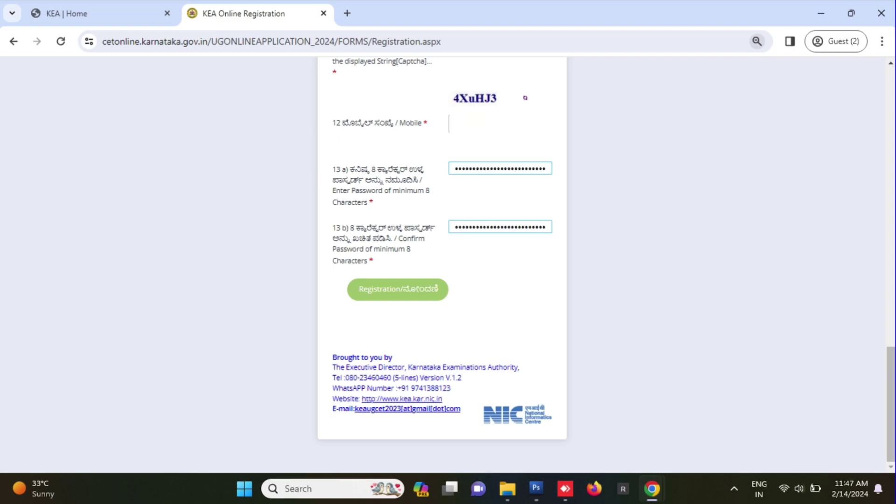
click(362, 293)
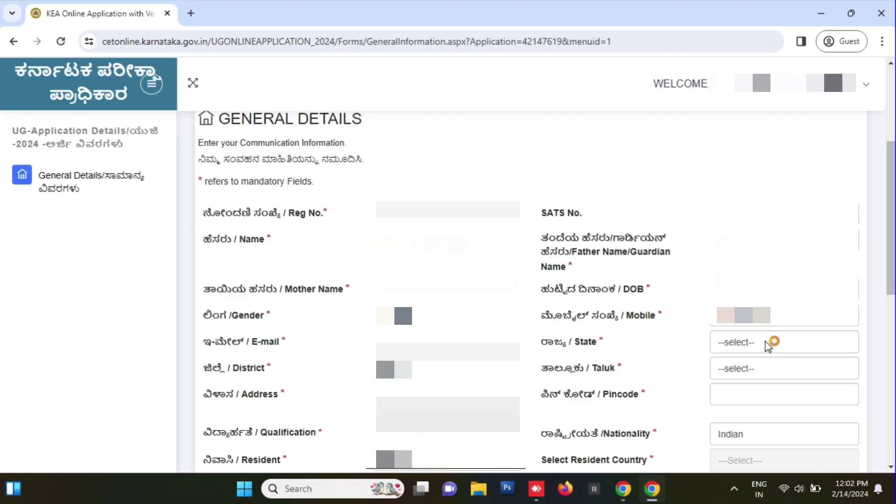
- Set state KERALA, district and taluk OUTSIDE KARNATAKA, the postal address, pincode 670581, and Resident of India
click(766, 342)
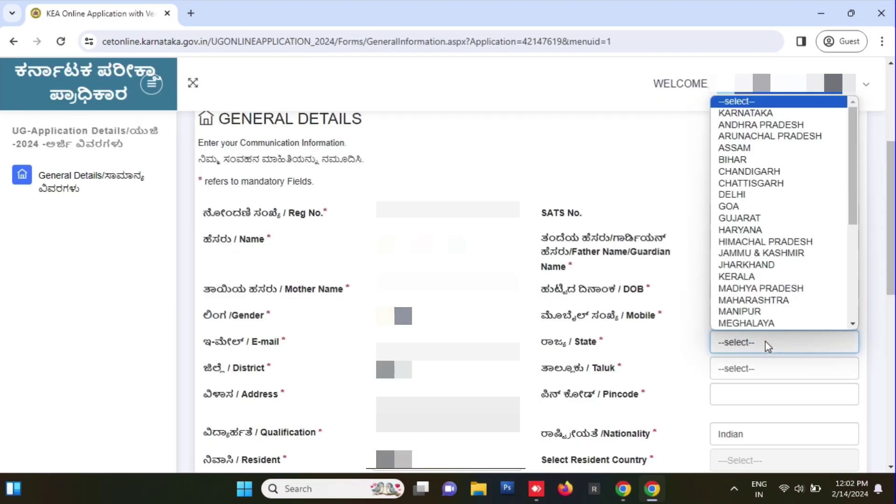
click(765, 277)
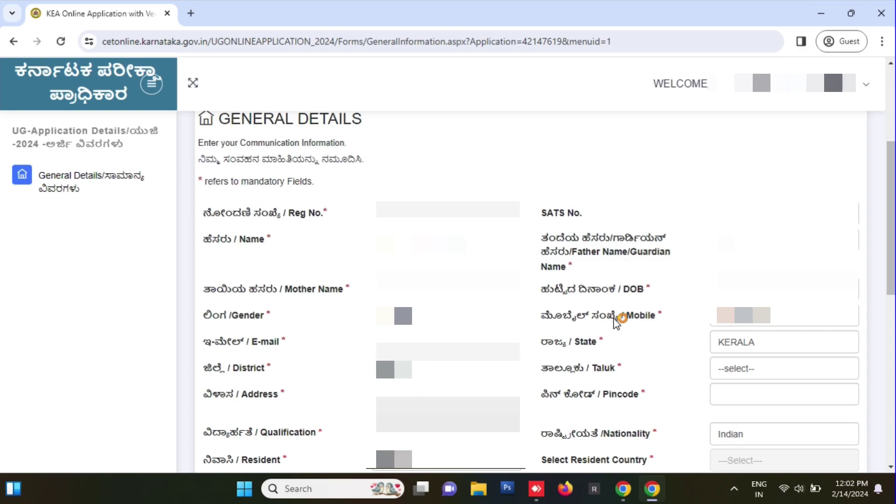
scroll(574, 320, down, 1)
click(434, 308)
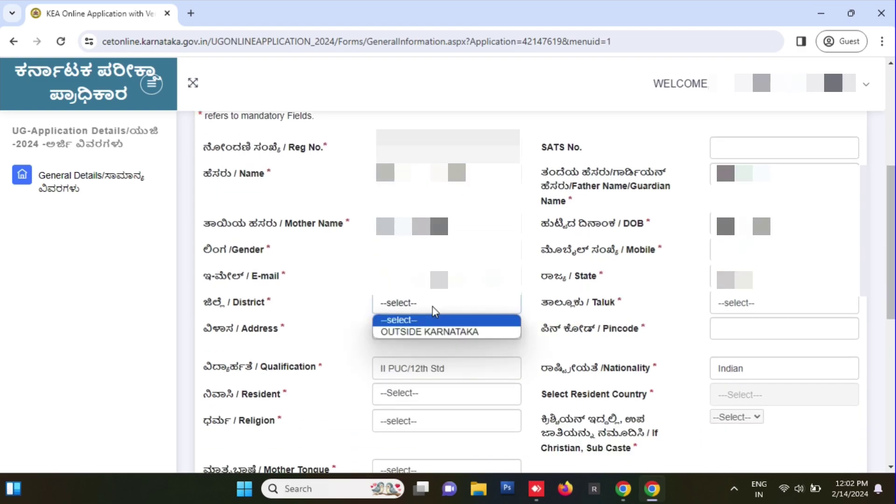
click(469, 332)
click(768, 310)
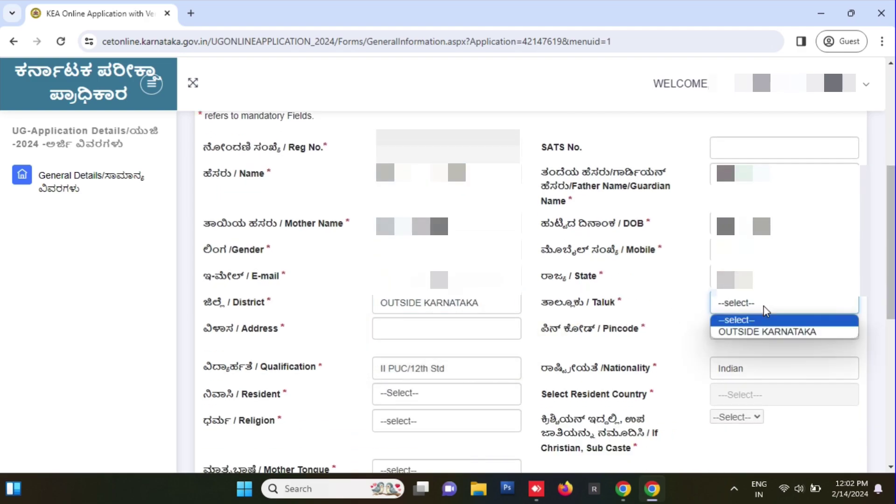
click(766, 332)
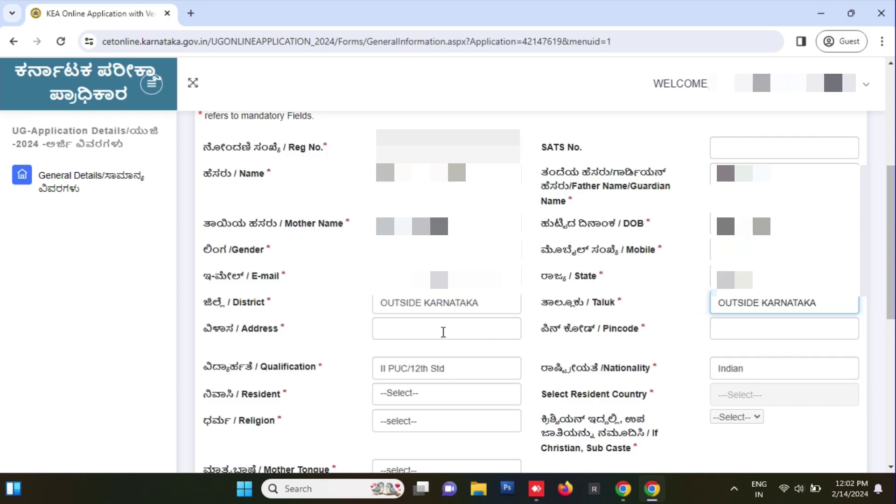
click(443, 332)
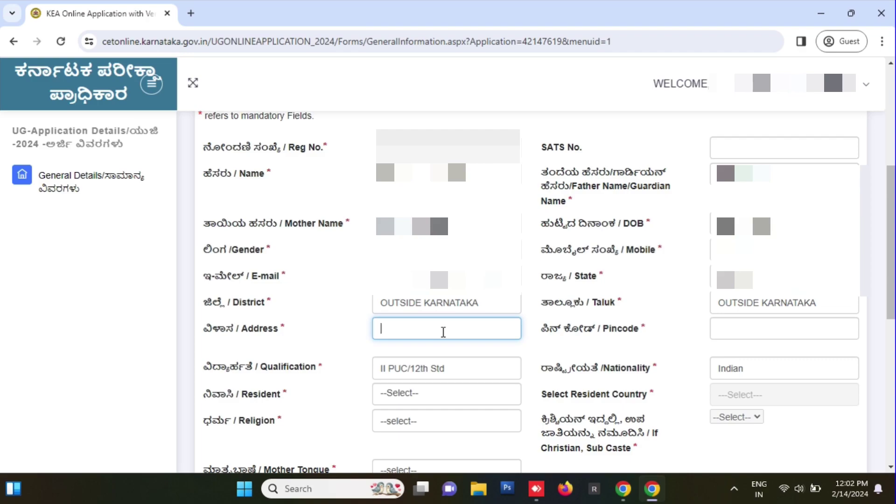
text(C)
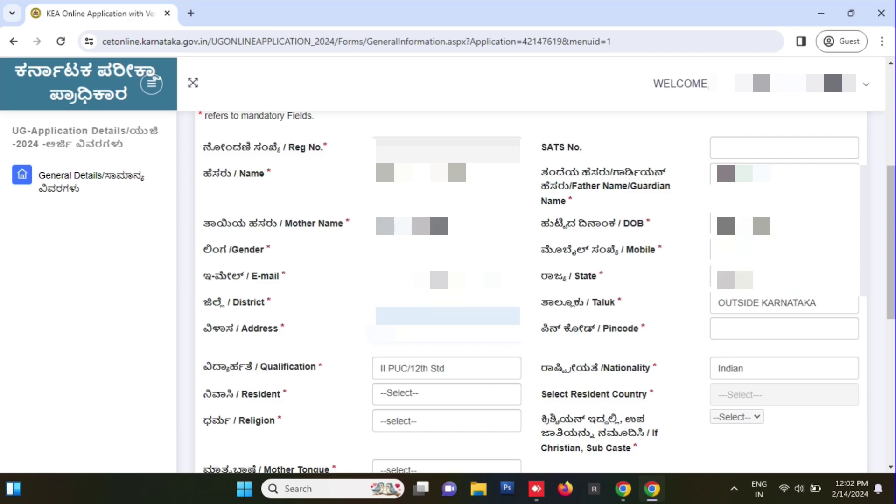
key(Tab)
text(670581)
click(436, 394)
click(467, 422)
- Choose religion Christian, sub caste Roman Catholic, mother tongue Others, save, and continue to the next page
scroll(684, 330, down, 3)
click(447, 290)
click(449, 340)
click(770, 288)
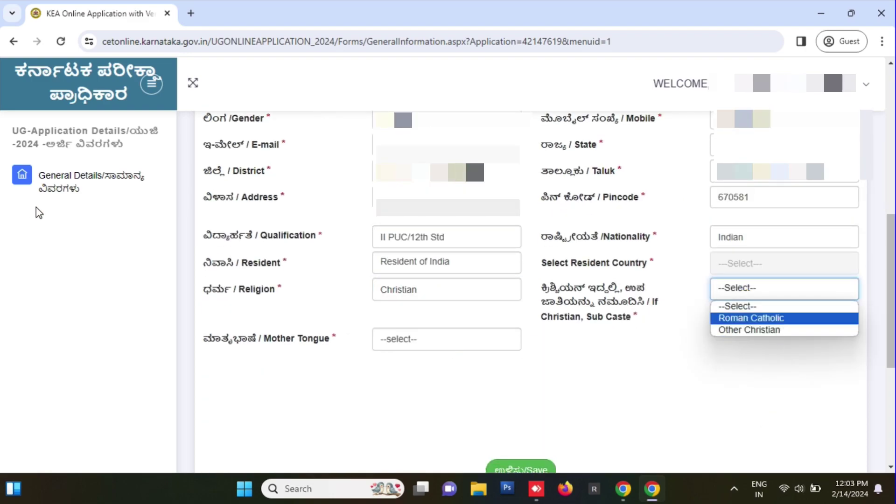
click(766, 320)
click(430, 340)
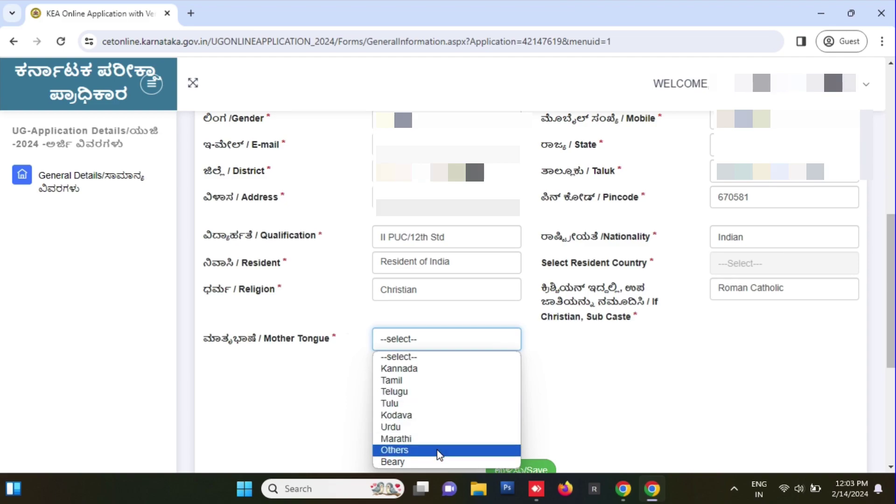
click(439, 451)
scroll(579, 400, down, 3)
click(529, 339)
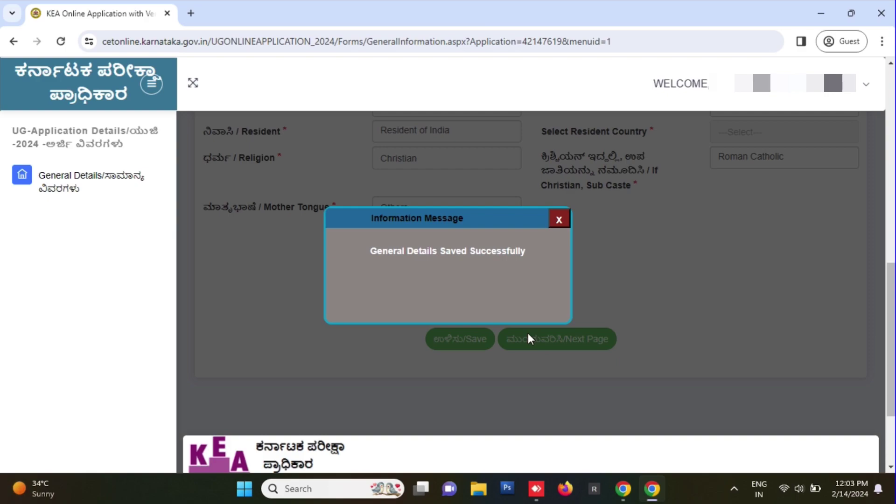
click(551, 329)
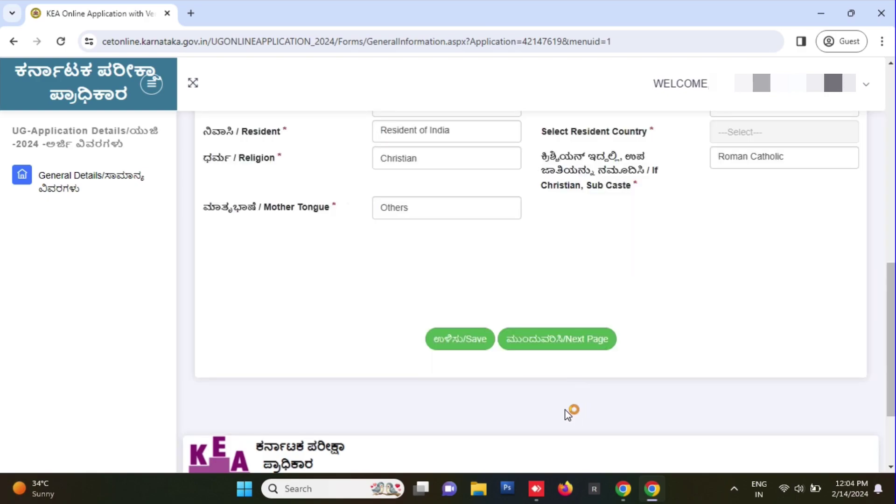
click(584, 345)
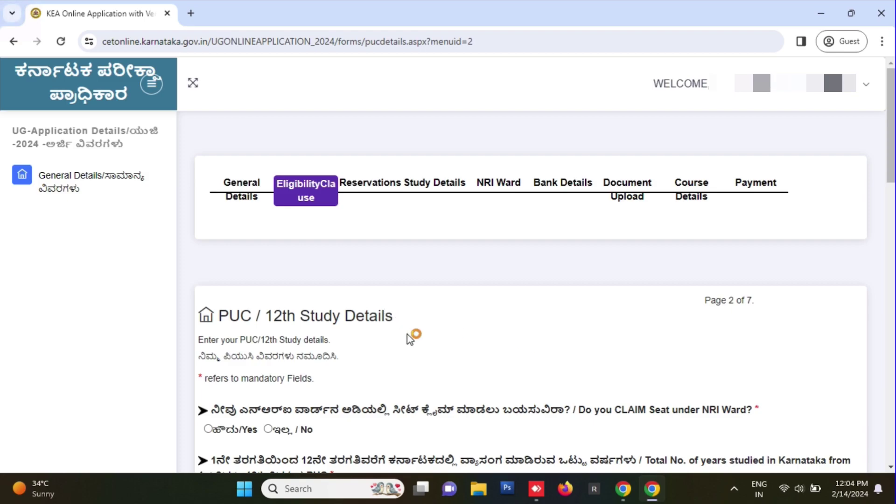
- Answer No to the NRI Ward seat and set years studied in Karnataka to 0
scroll(409, 338, down, 3)
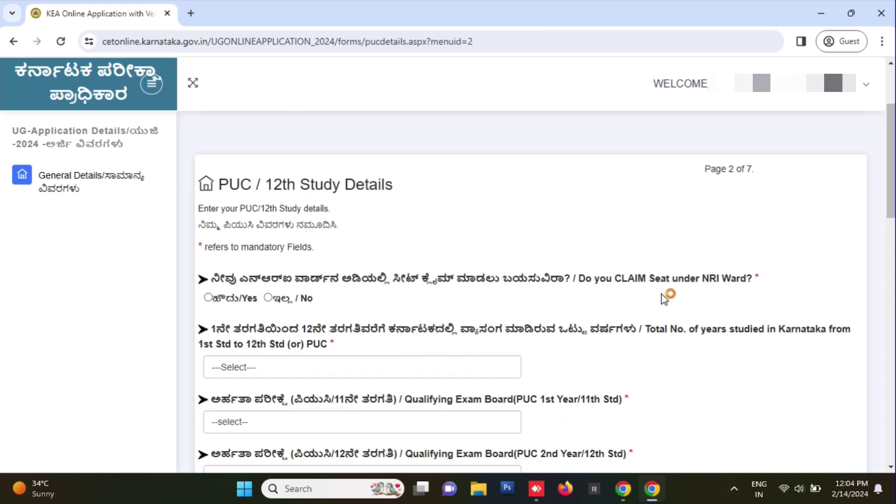
click(268, 299)
scroll(315, 370, down, 3)
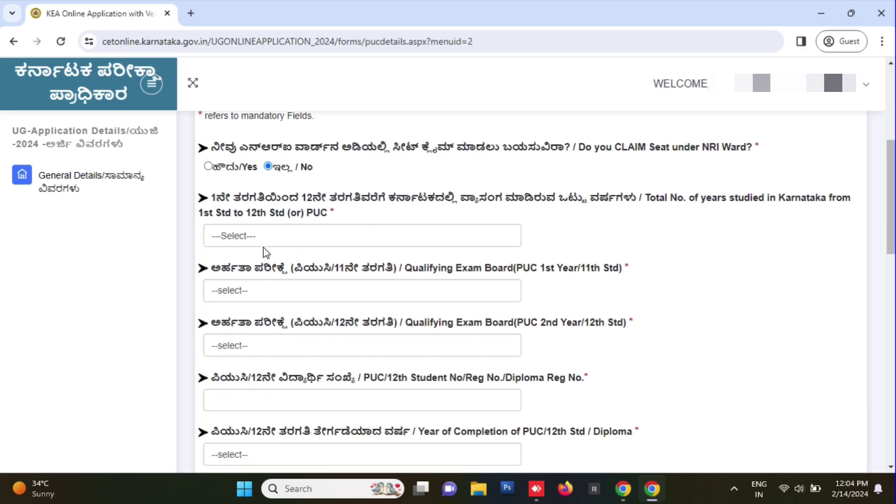
click(298, 242)
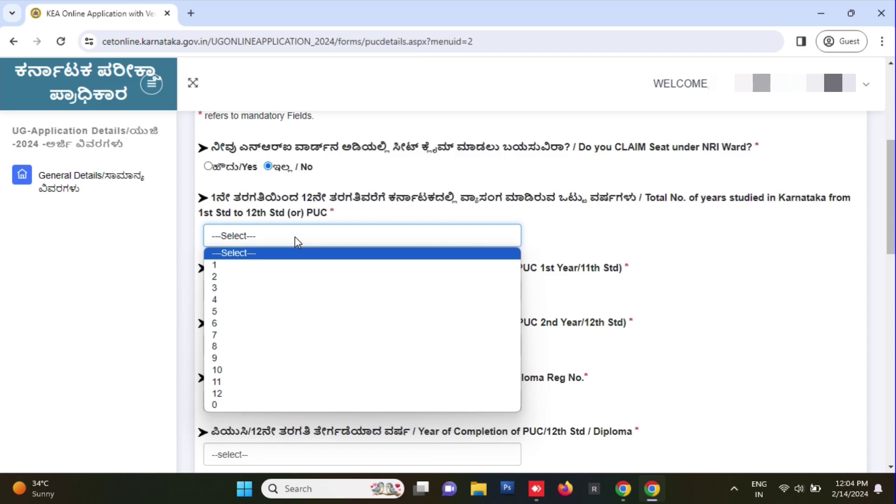
click(224, 405)
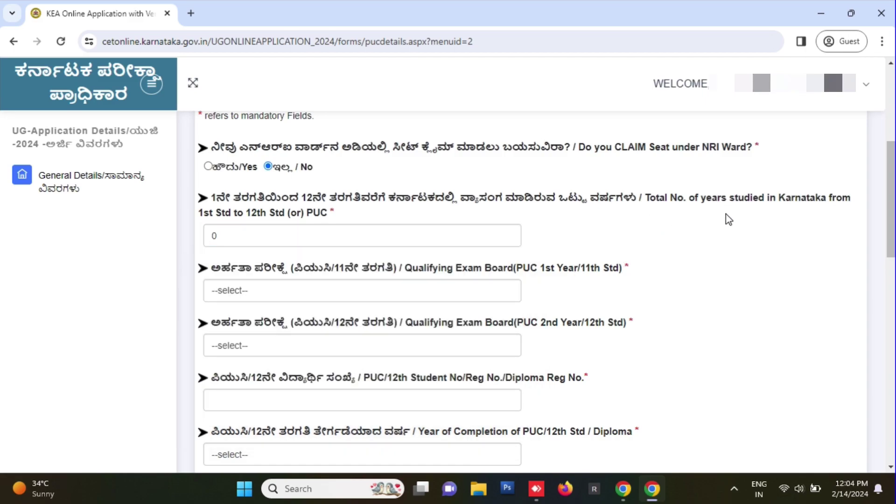
- Set both the 11th Std and 12th Std exam boards to KERALA
click(299, 301)
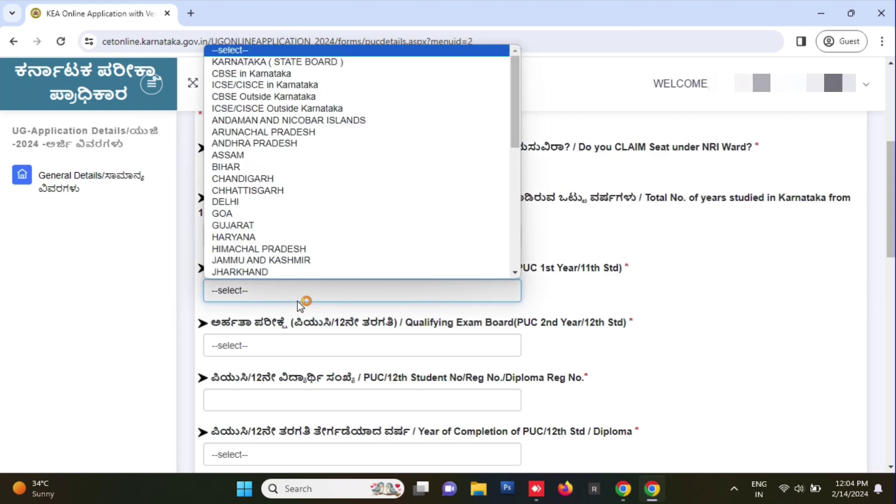
scroll(292, 243, down, 1)
scroll(280, 229, down, 4)
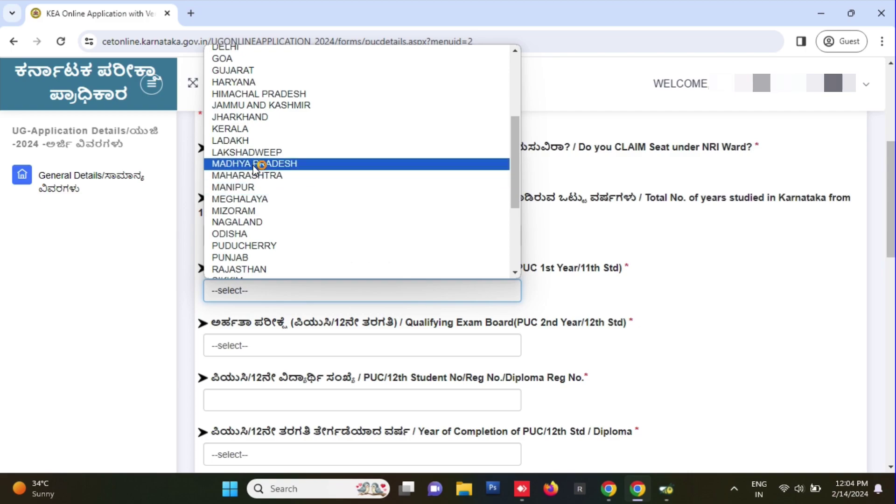
click(280, 127)
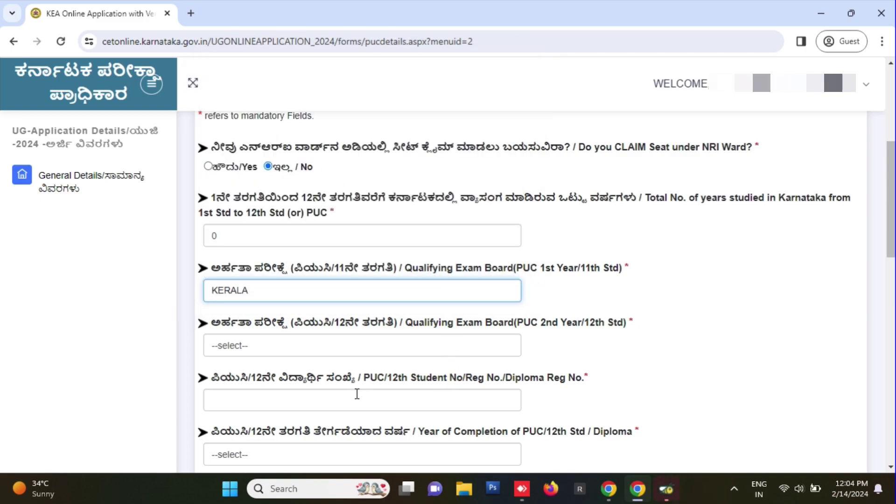
click(365, 349)
scroll(279, 270, down, 3)
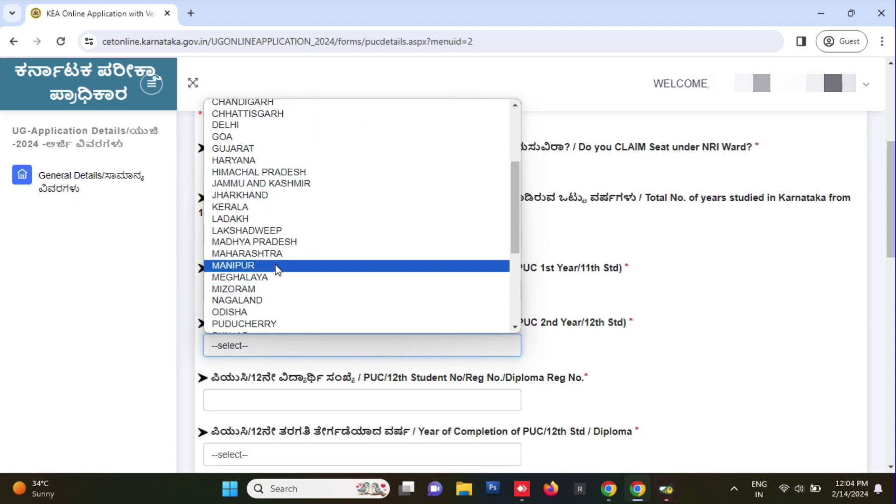
click(272, 207)
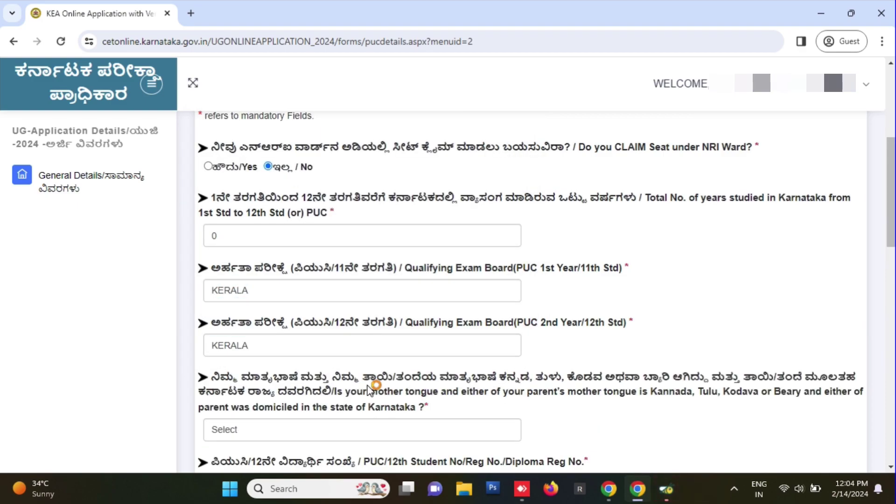
- Answer No to the mother-tongue, Kannada-area residence and defence-personnel parent questions
scroll(368, 390, down, 1)
click(370, 369)
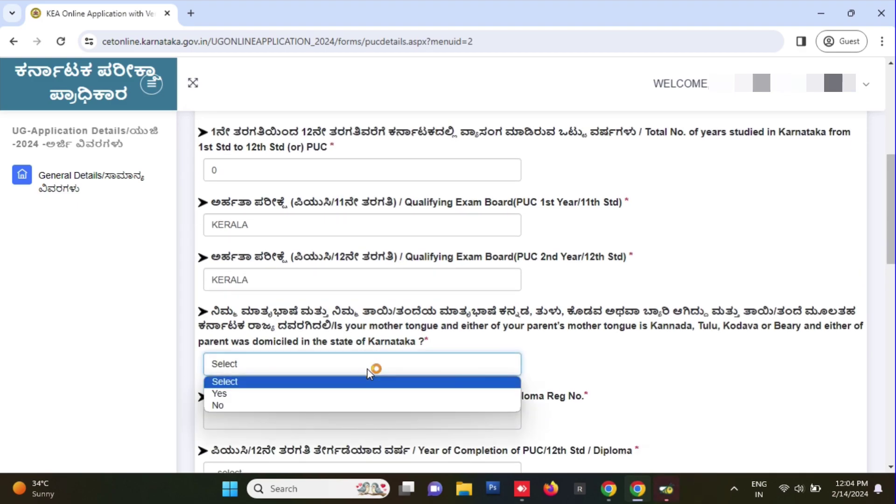
click(332, 405)
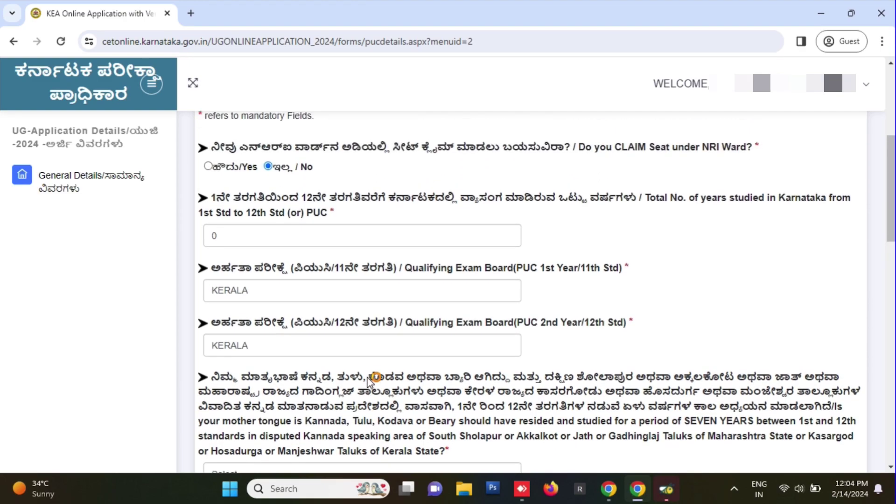
scroll(283, 373, down, 3)
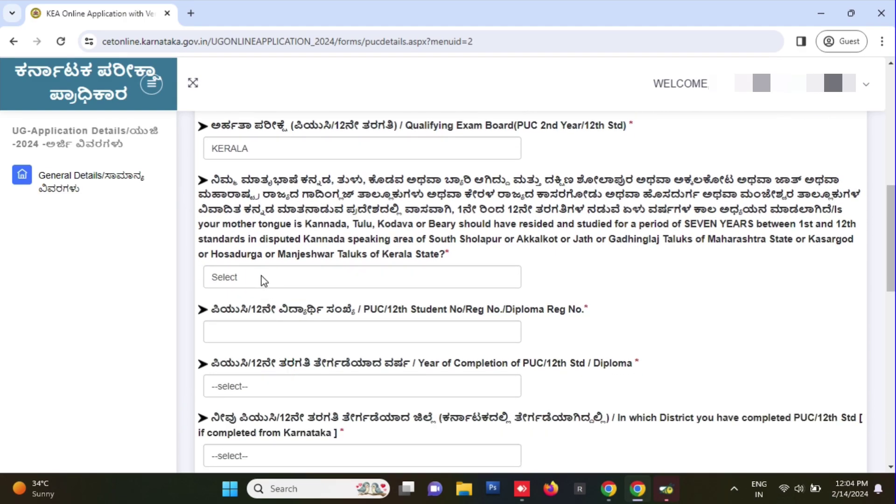
click(264, 280)
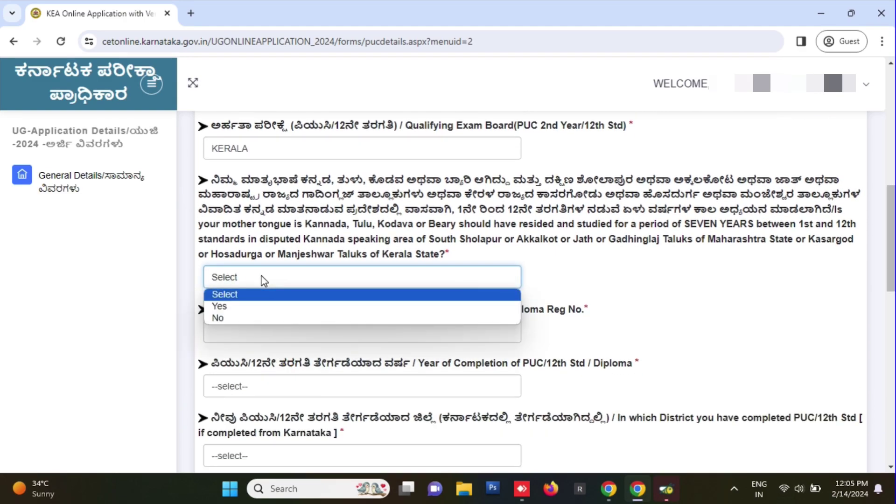
click(270, 320)
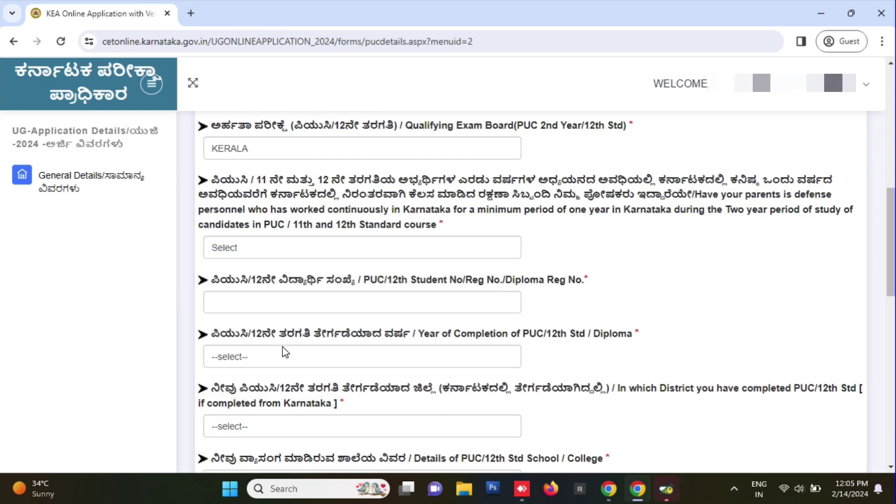
click(259, 251)
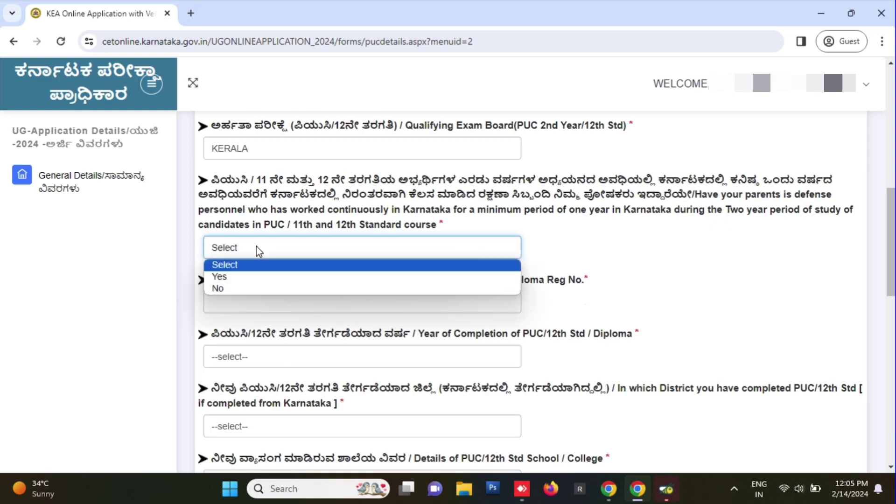
key(Down)
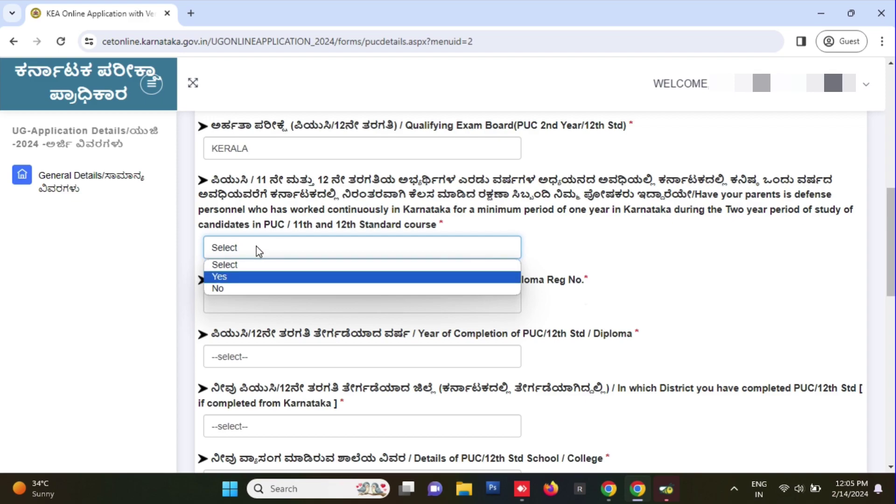
key(Down)
key(Return)
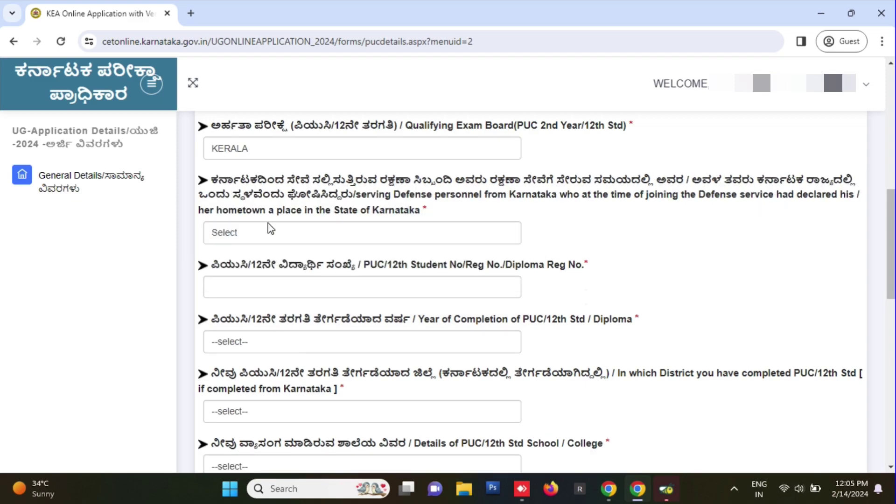
- Answer No to the serving defence, ex-servicemen, Union government employee and parent-employee questions
click(289, 242)
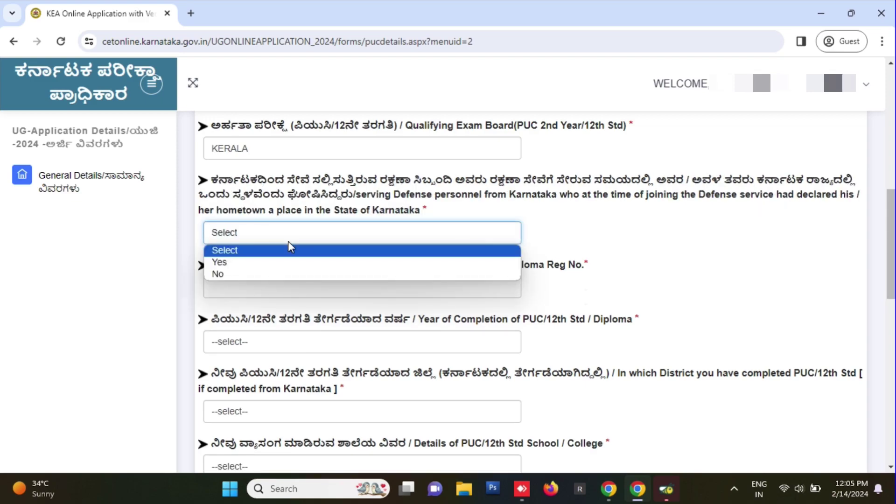
click(274, 272)
click(265, 227)
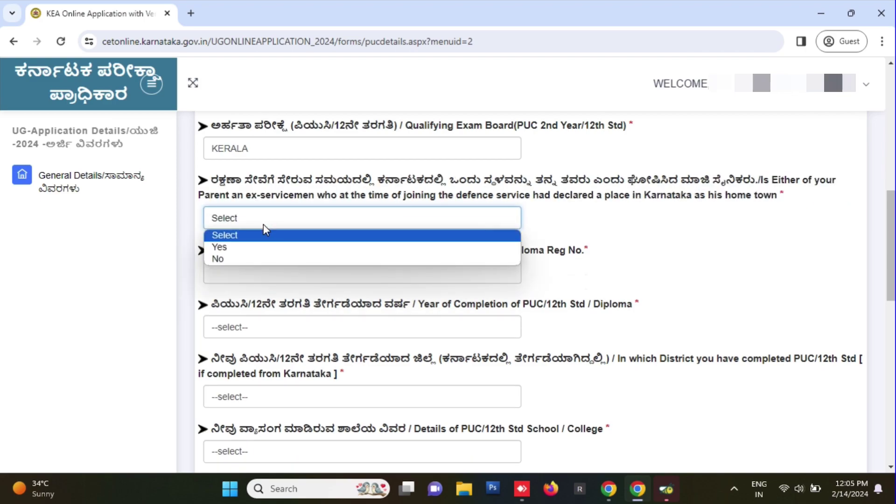
click(266, 260)
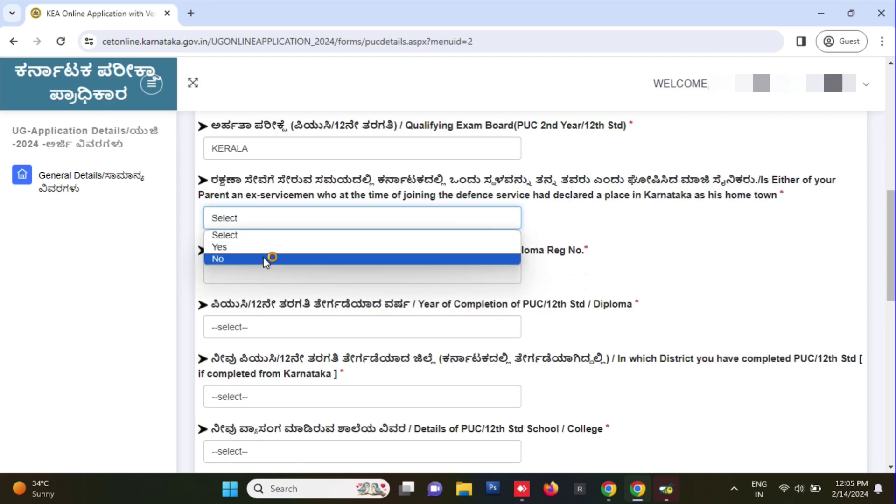
click(299, 294)
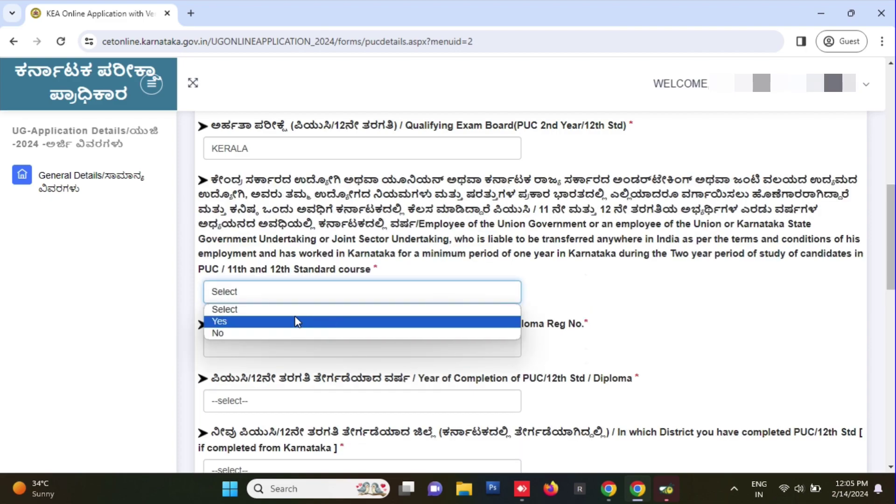
click(242, 334)
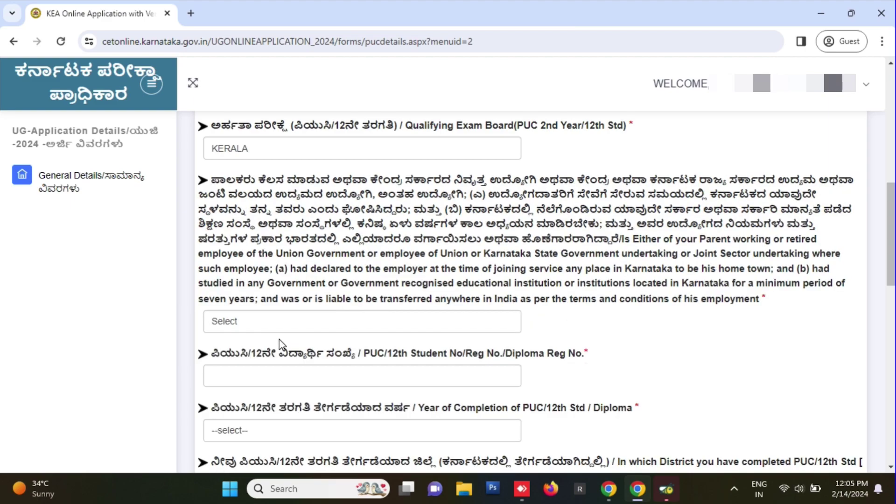
click(273, 322)
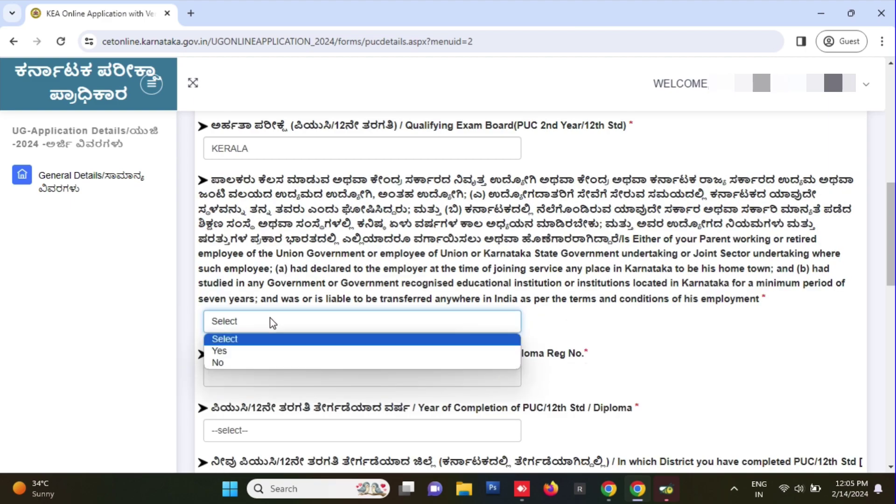
click(266, 363)
- Answer No to the remaining questions, including J&K migrant, Kannada medium and CAPF parent
click(276, 216)
click(327, 258)
click(276, 247)
click(268, 288)
click(240, 270)
click(261, 308)
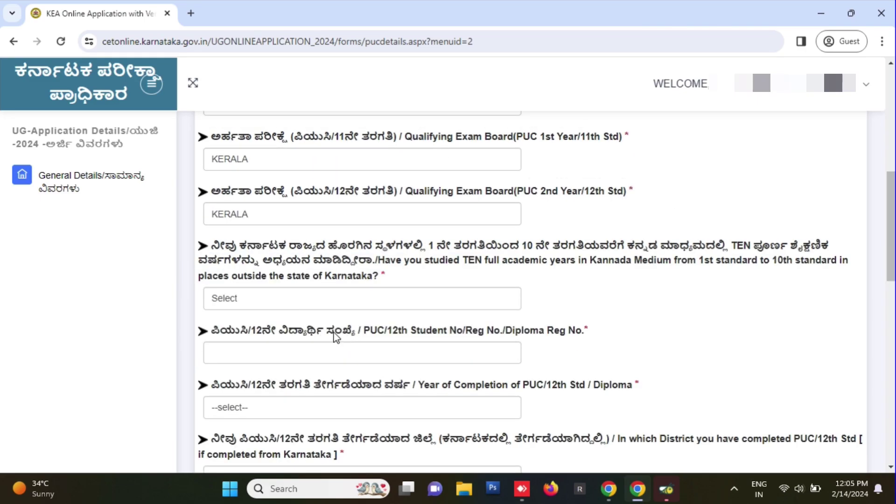
click(324, 296)
click(254, 342)
click(280, 320)
click(372, 353)
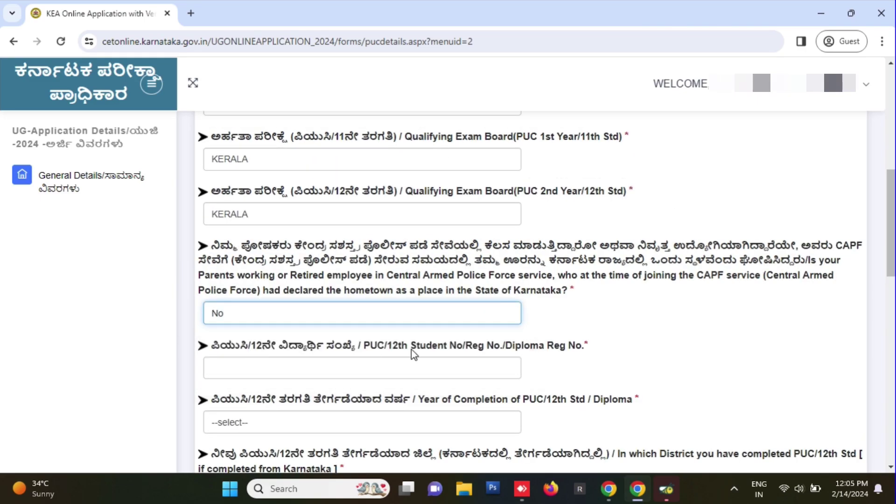
- Paste in the 12th Std registration number and set the year of completion to 2024
click(322, 267)
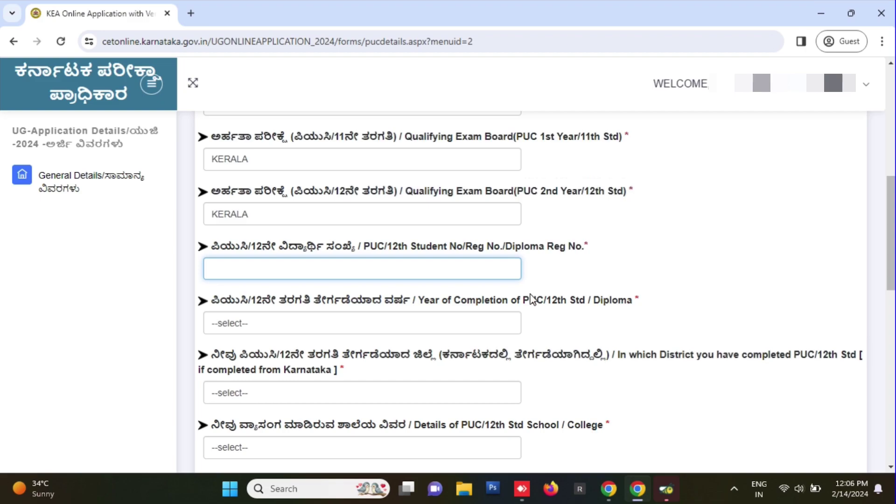
click(531, 298)
key(ctrl+v)
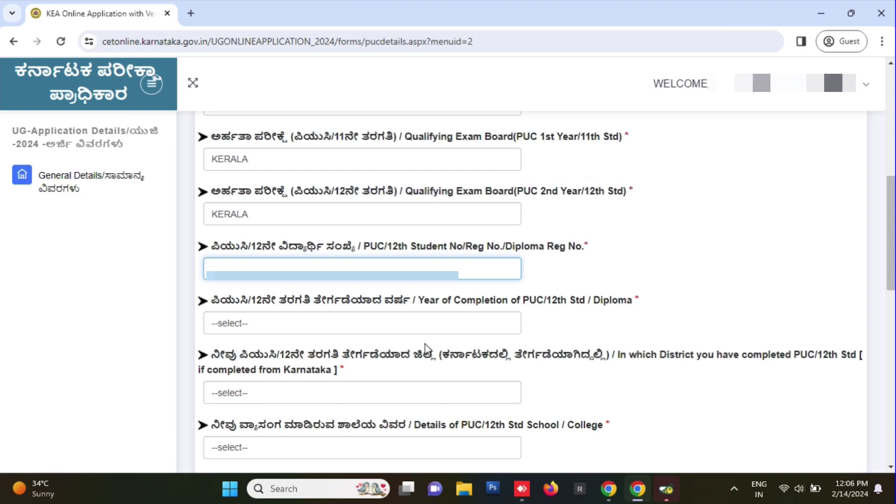
click(432, 330)
click(396, 310)
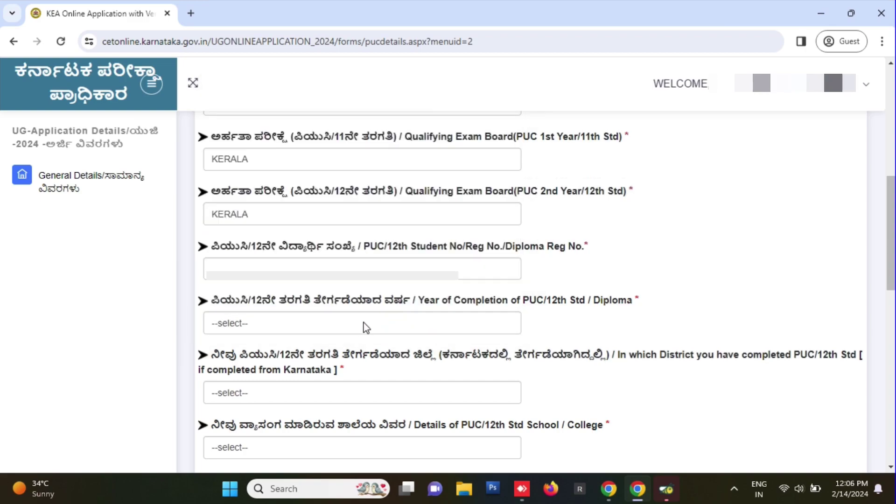
click(363, 323)
scroll(326, 267, down, 3)
scroll(300, 261, up, 4)
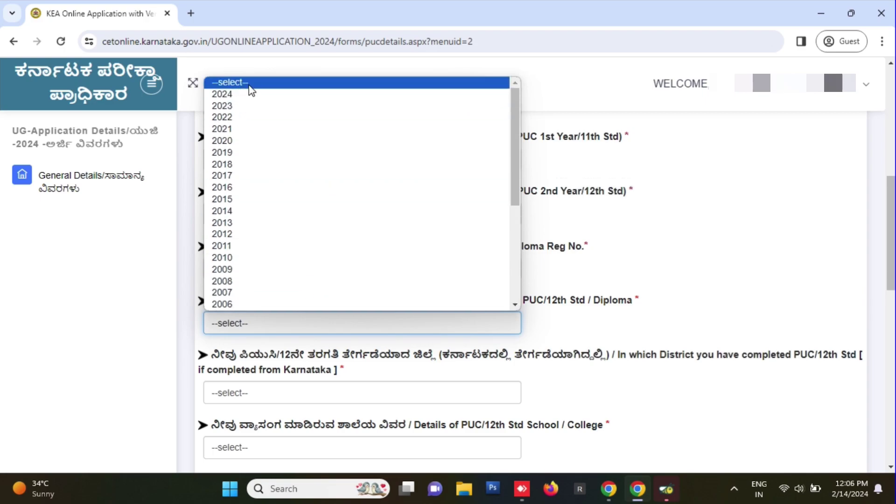
click(251, 94)
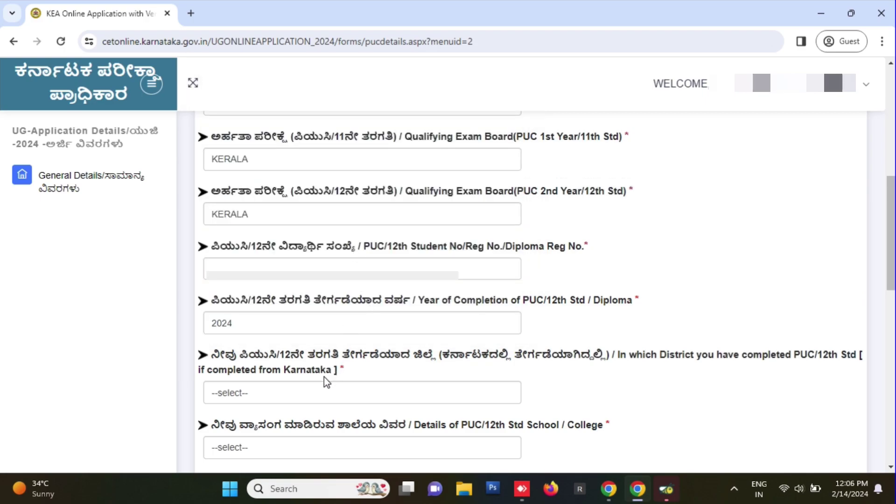
- Set district to OUTSIDE KARNATAKA and school type to Aided College, with No earlier CET/NEET/NATA attempts
click(352, 402)
click(306, 426)
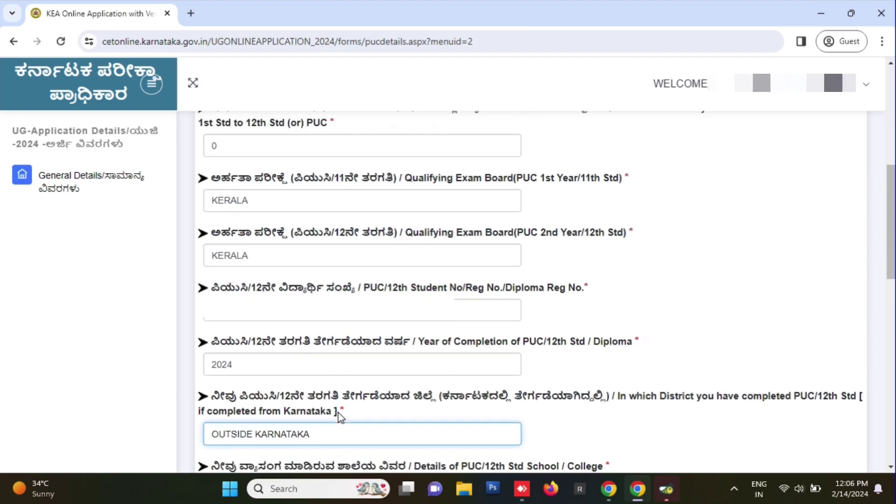
scroll(340, 423, down, 4)
click(301, 318)
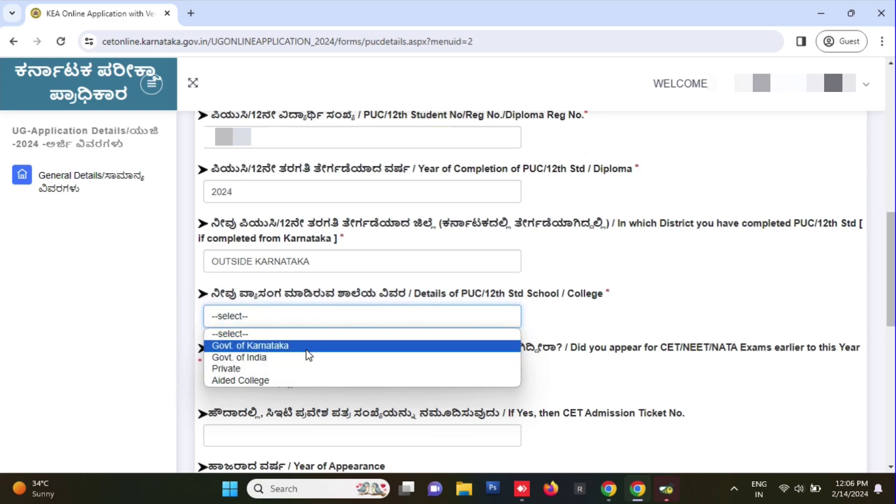
click(303, 381)
scroll(401, 336, down, 3)
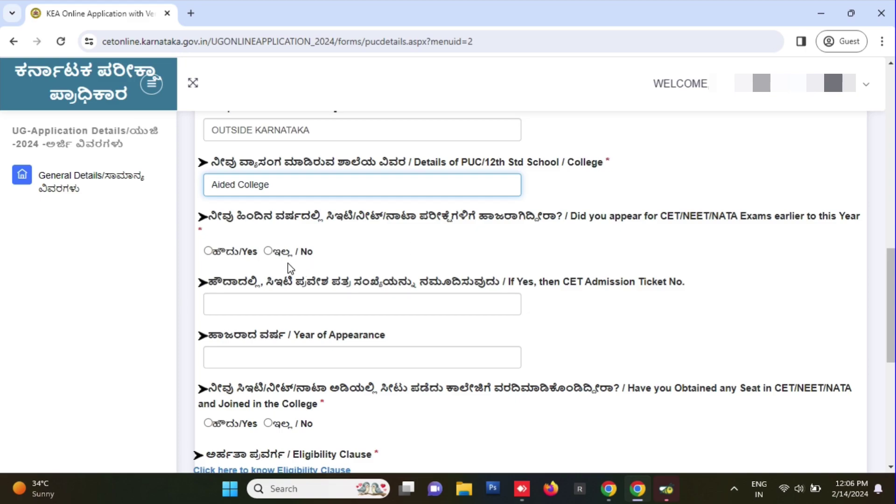
click(268, 252)
click(268, 252)
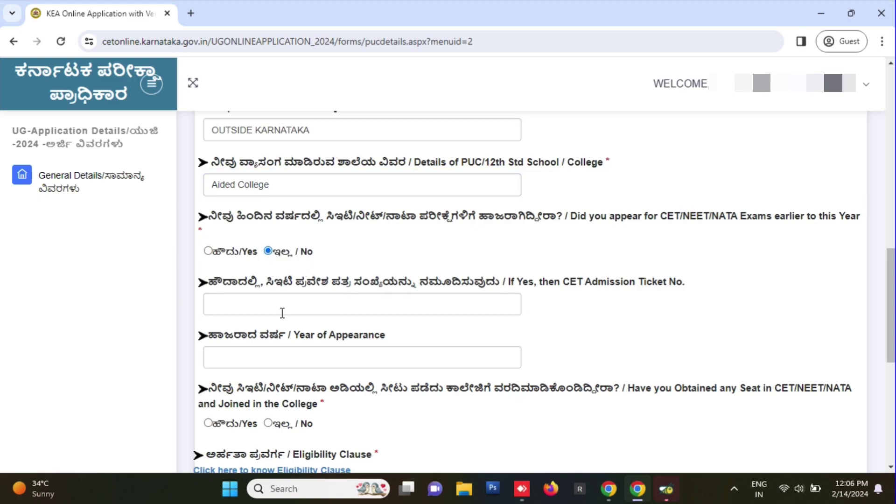
scroll(414, 390, down, 1)
scroll(414, 390, down, 2)
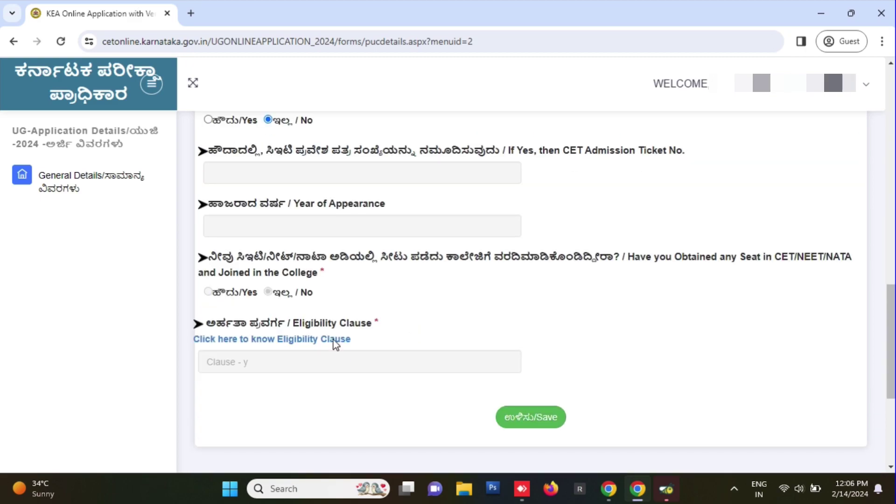
- Save the eligibility clause details and continue to the Reservation Claims page
click(539, 420)
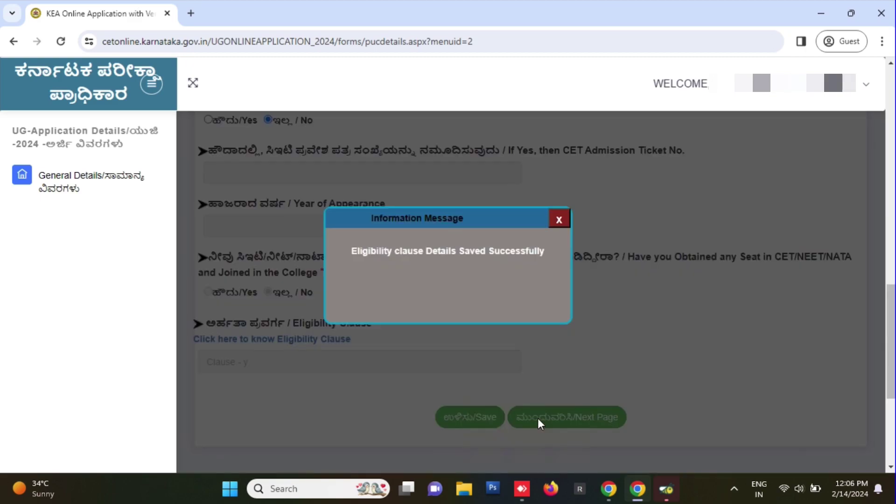
click(559, 225)
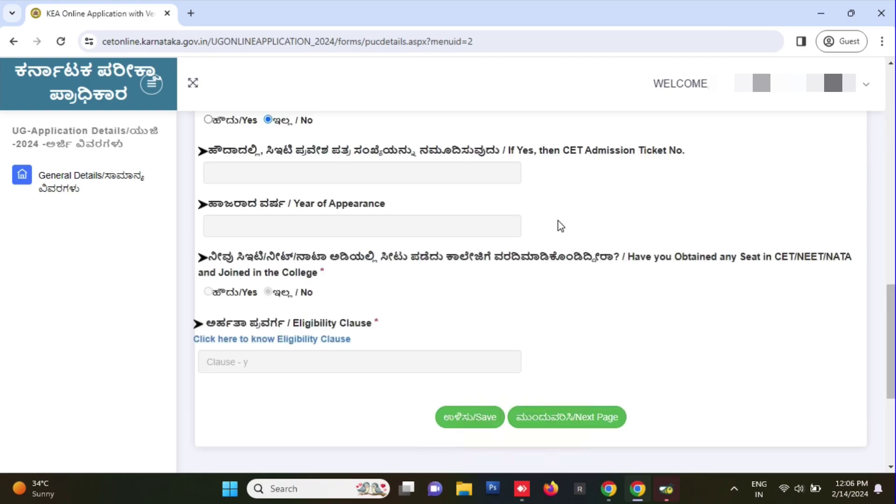
click(584, 421)
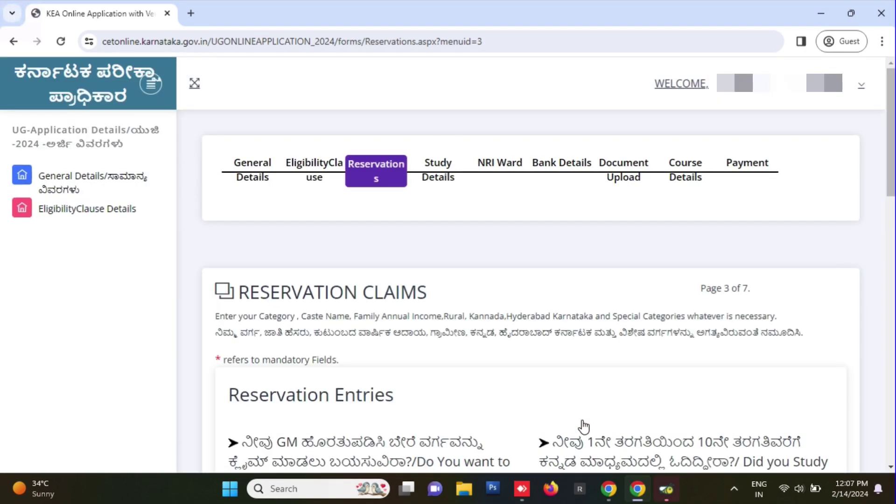
- Answer No to the Religious Minority question
scroll(469, 444, down, 4)
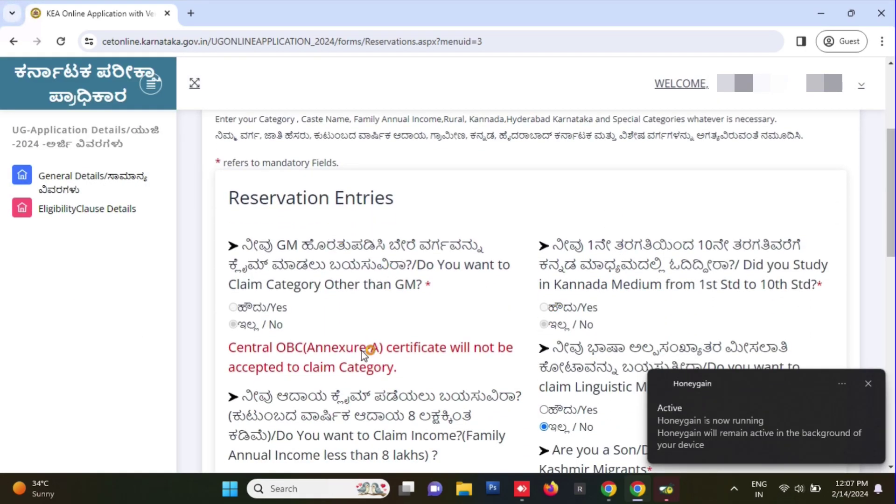
scroll(352, 358, down, 12)
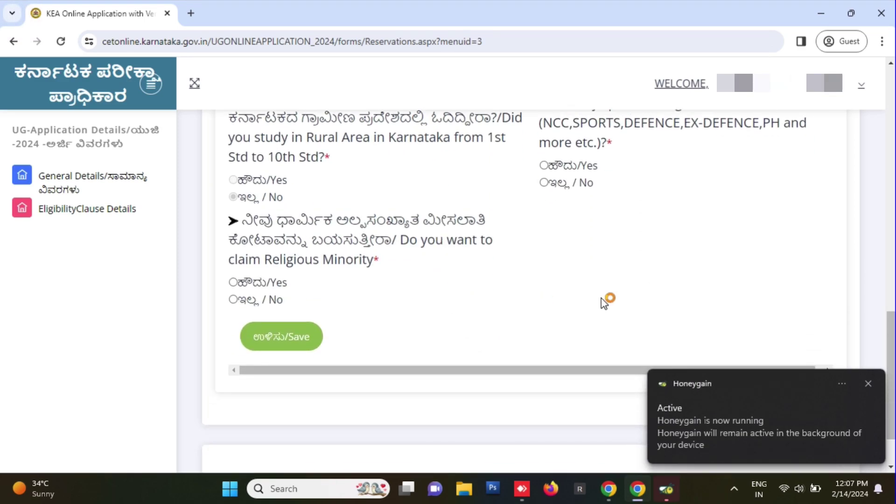
click(233, 300)
scroll(852, 380, up, 2)
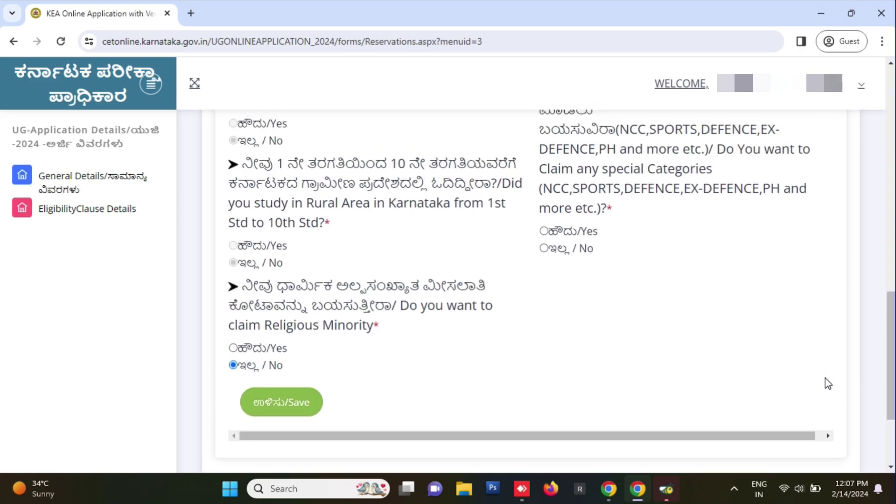
click(233, 348)
scroll(268, 353, down, 2)
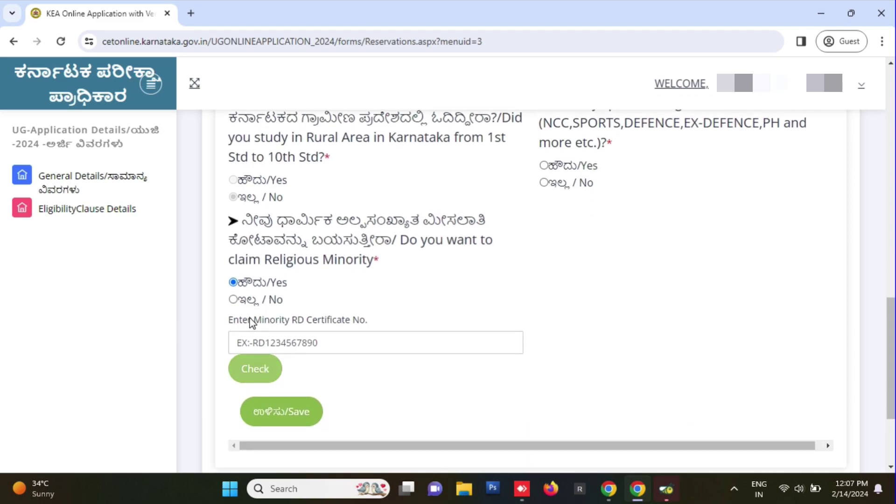
click(234, 300)
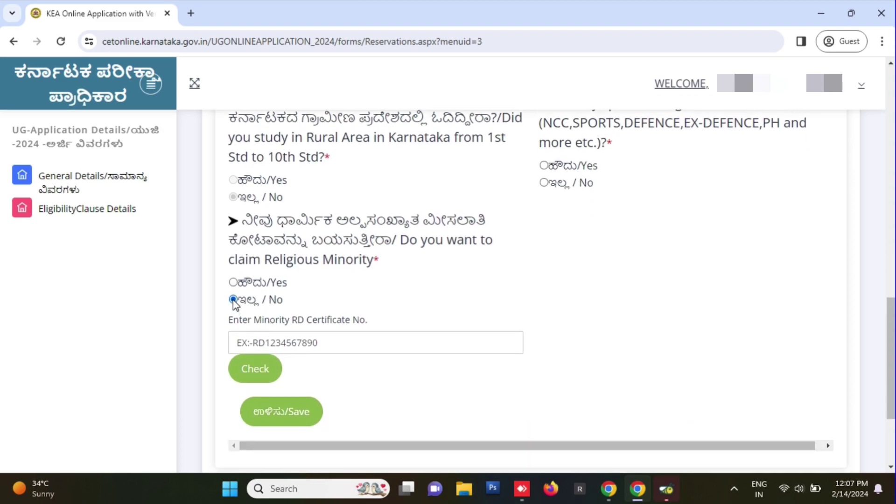
scroll(704, 308, up, 3)
scroll(709, 317, up, 15)
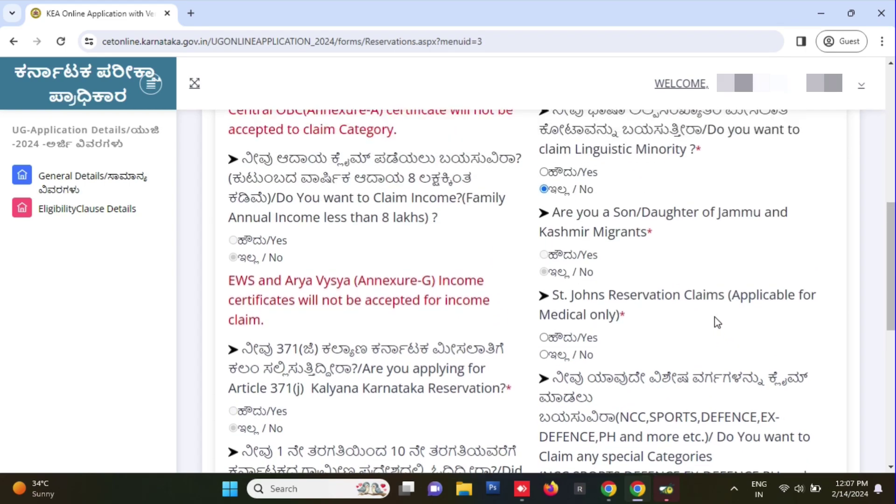
scroll(635, 304, down, 3)
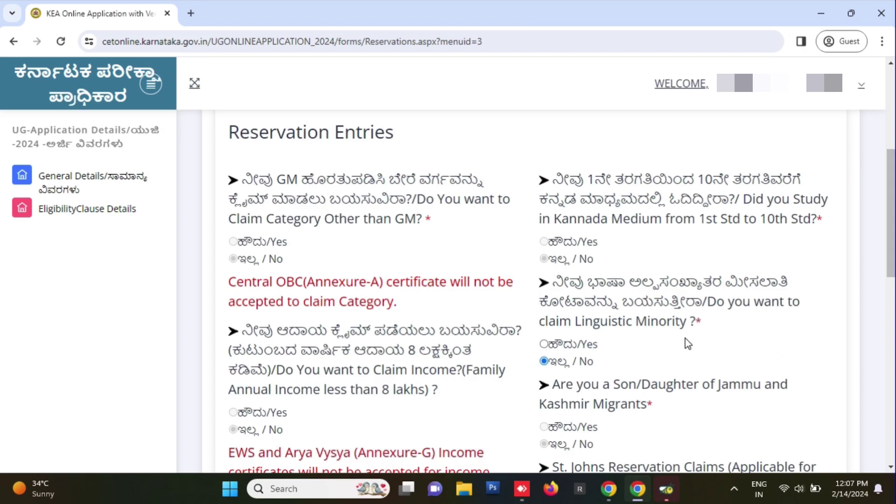
- Answer No to St. Johns Reservation and to claiming any special categories
scroll(635, 327, down, 3)
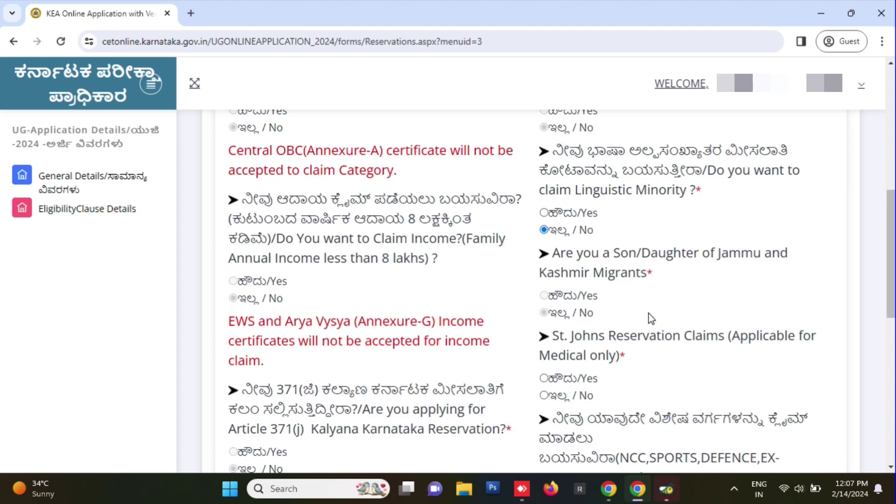
scroll(649, 314, down, 3)
click(544, 264)
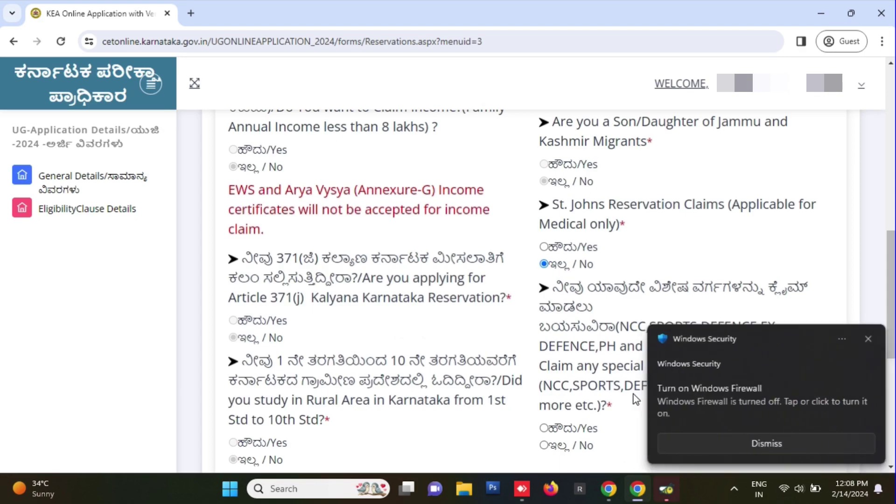
click(867, 341)
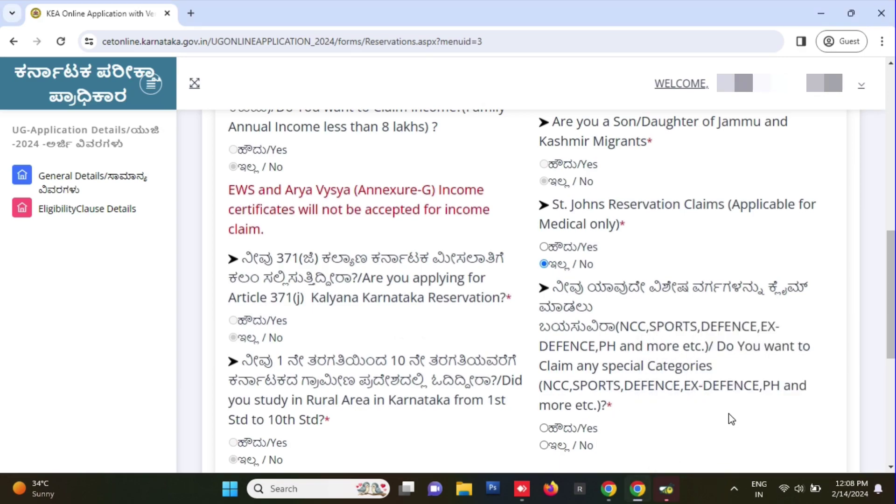
scroll(591, 390, down, 3)
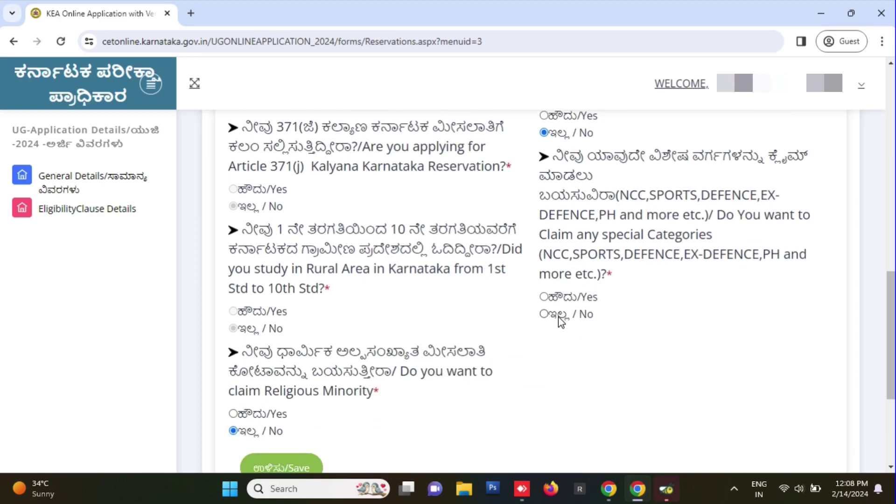
click(544, 315)
scroll(516, 390, down, 3)
scroll(354, 365, down, 4)
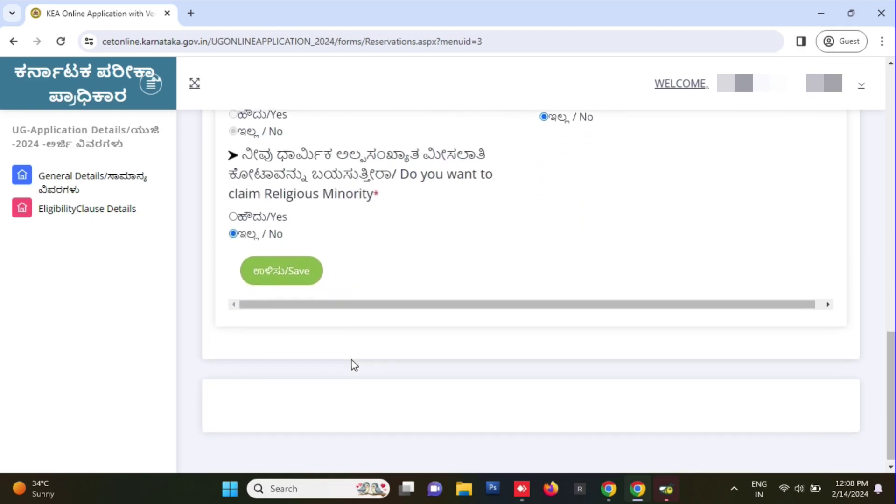
- Save the reservations and claims and continue to the Study Details page
click(294, 281)
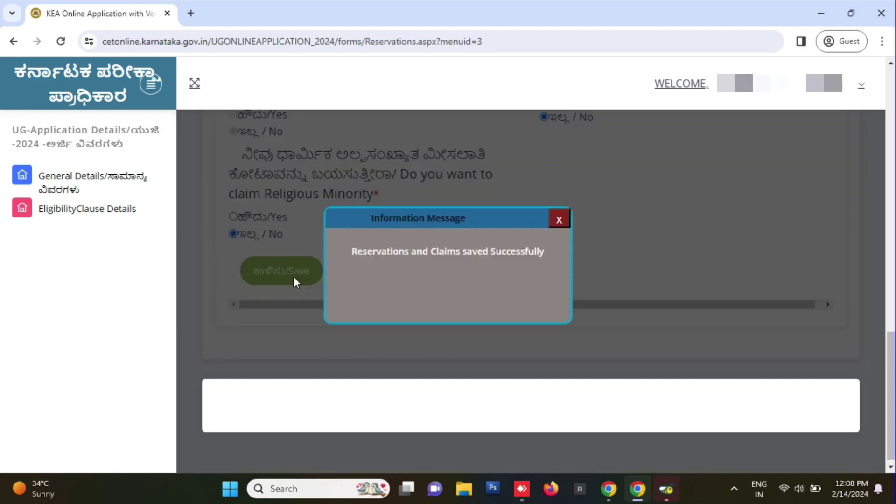
click(560, 221)
click(416, 278)
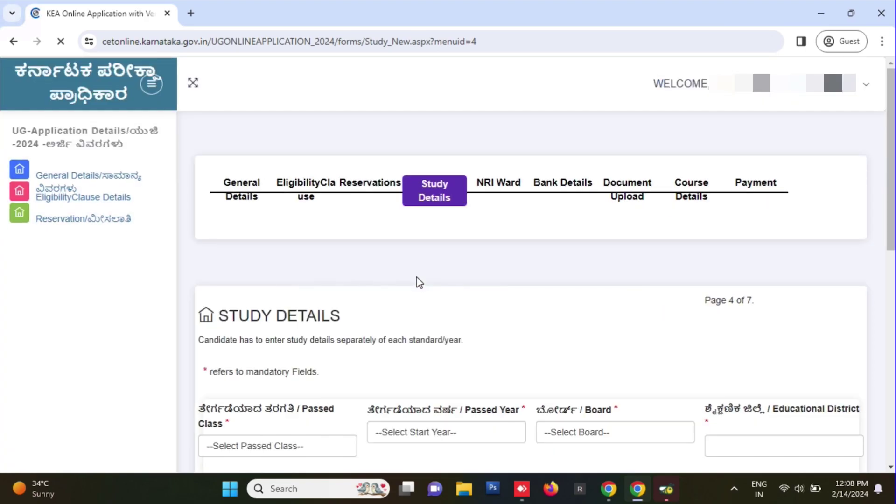
- Enter class 10 study details: year 2022, board KERALA, district Outside Karnataka
scroll(545, 340, down, 3)
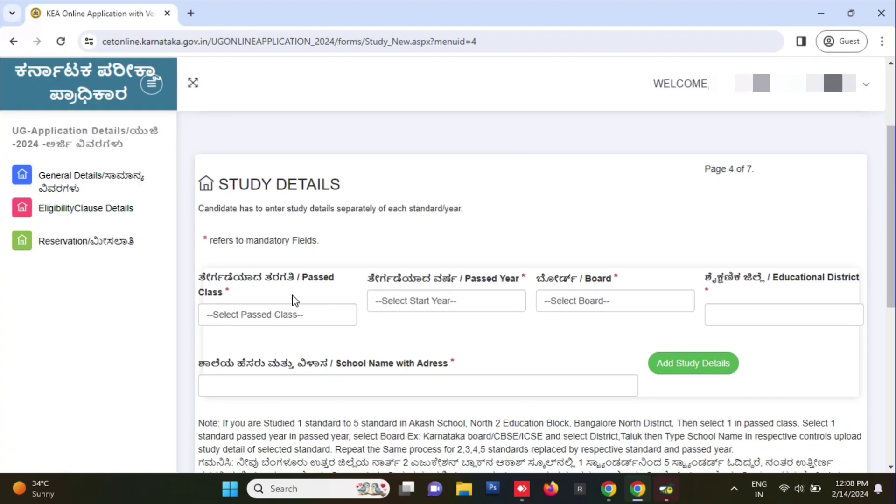
click(311, 318)
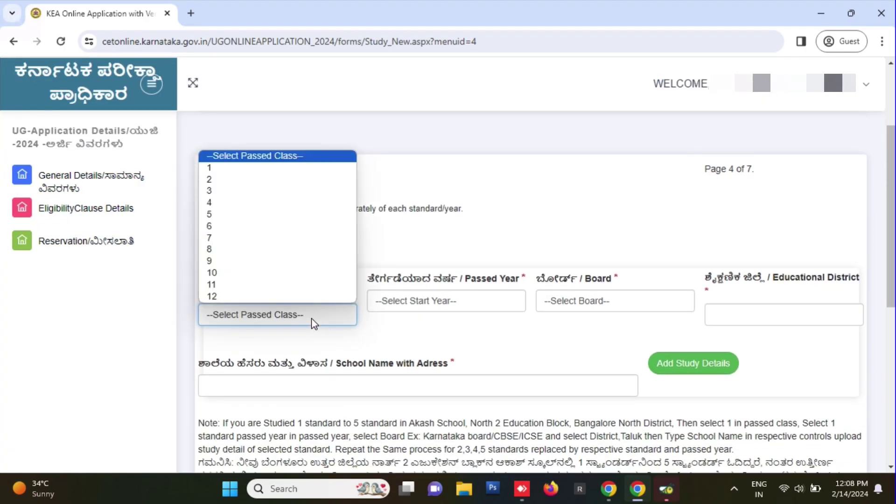
click(241, 273)
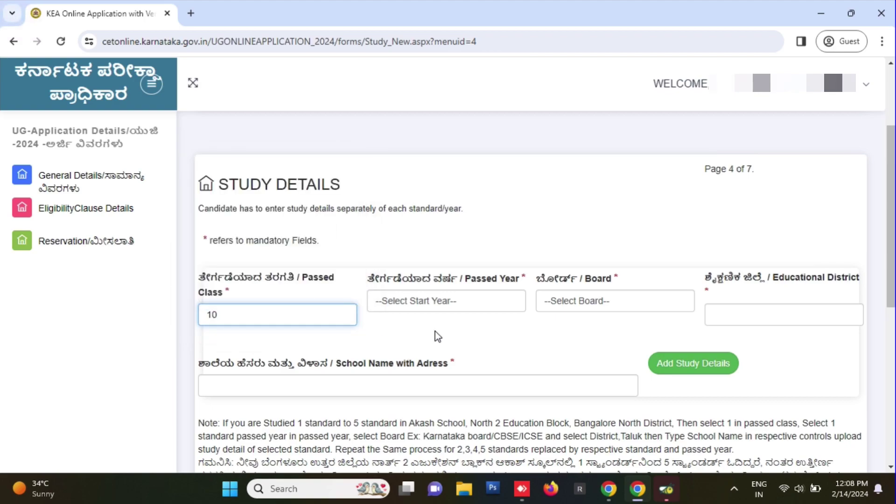
click(436, 302)
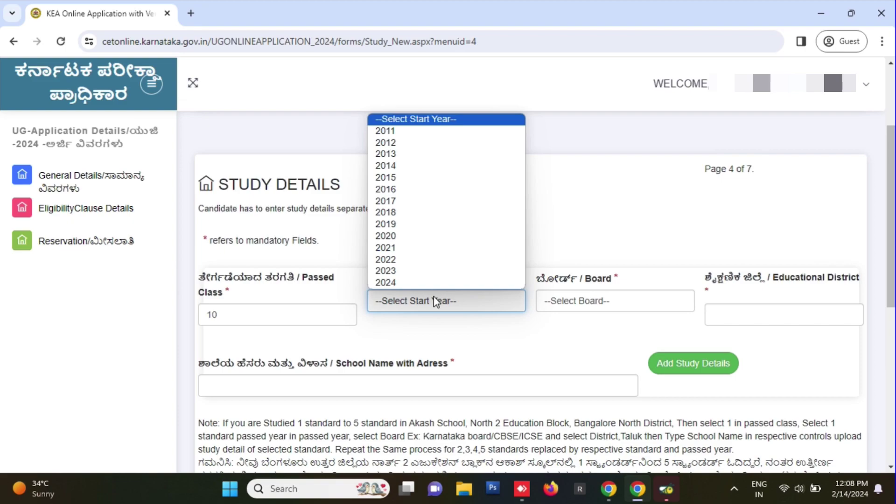
click(460, 260)
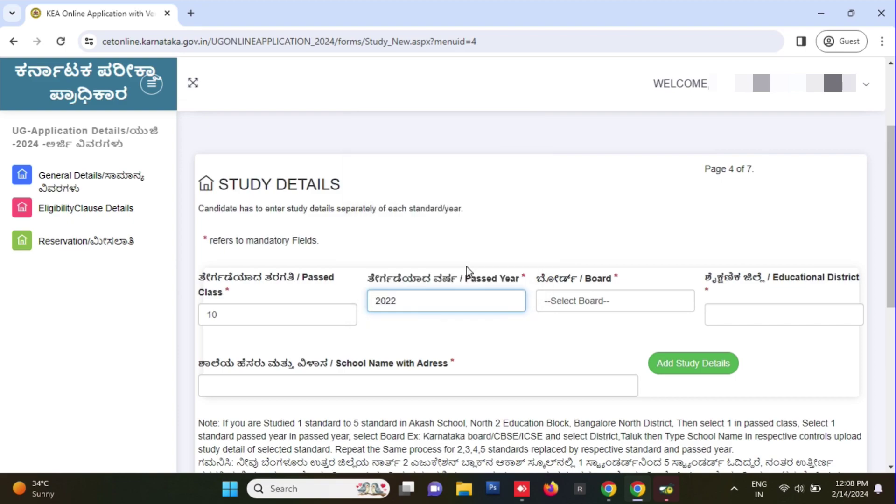
click(623, 301)
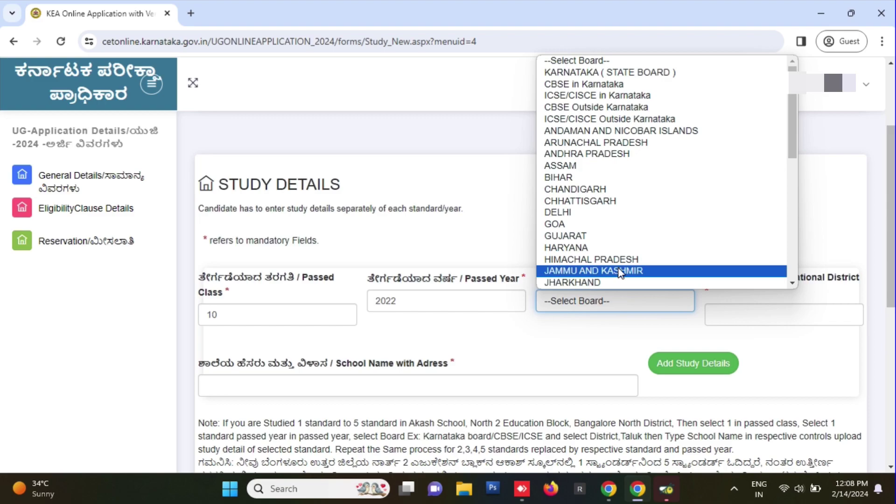
scroll(620, 261, down, 3)
click(621, 167)
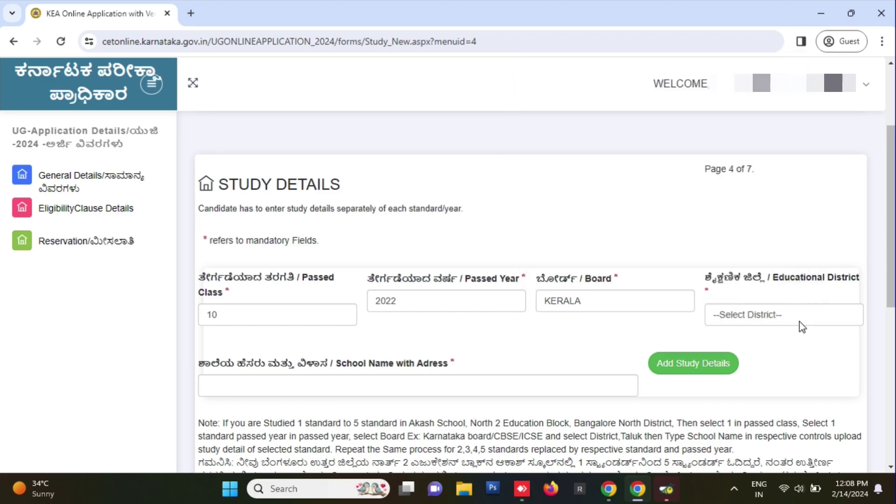
click(790, 310)
click(771, 342)
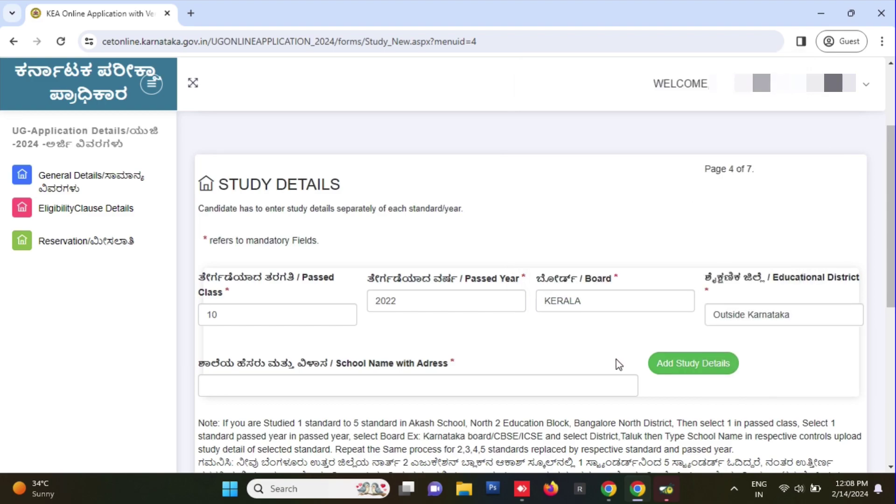
- Add the class 10 study details, filling in the school name after the mandatory-fields alert
click(695, 363)
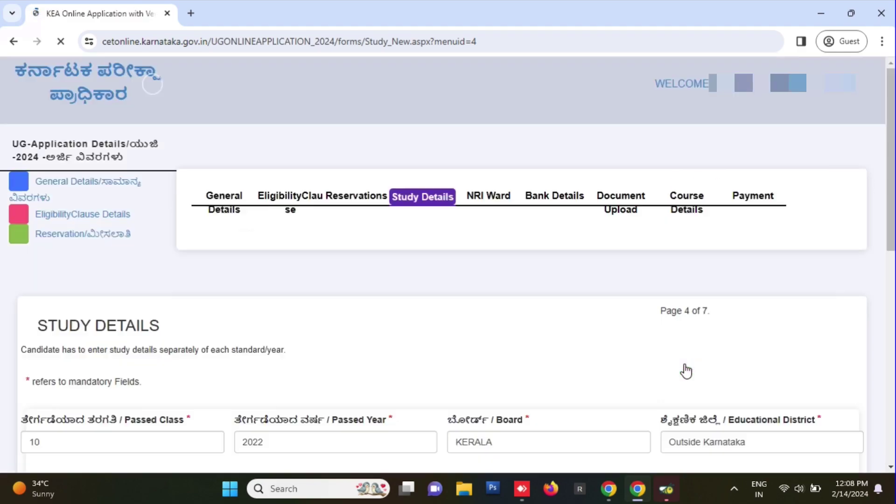
scroll(472, 315, down, 4)
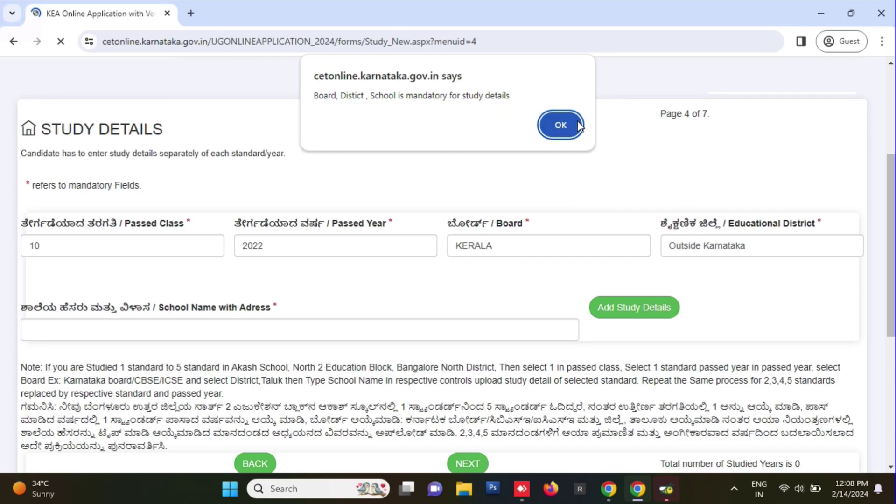
click(561, 125)
click(340, 321)
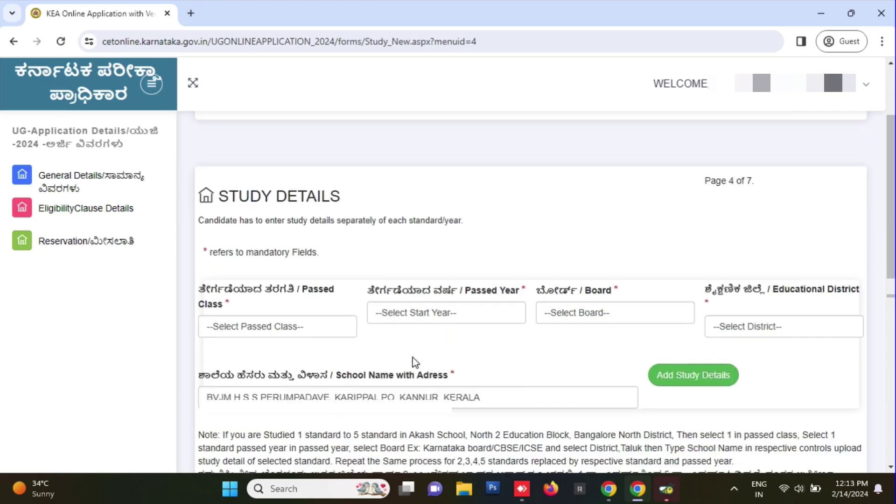
scroll(414, 362, down, 5)
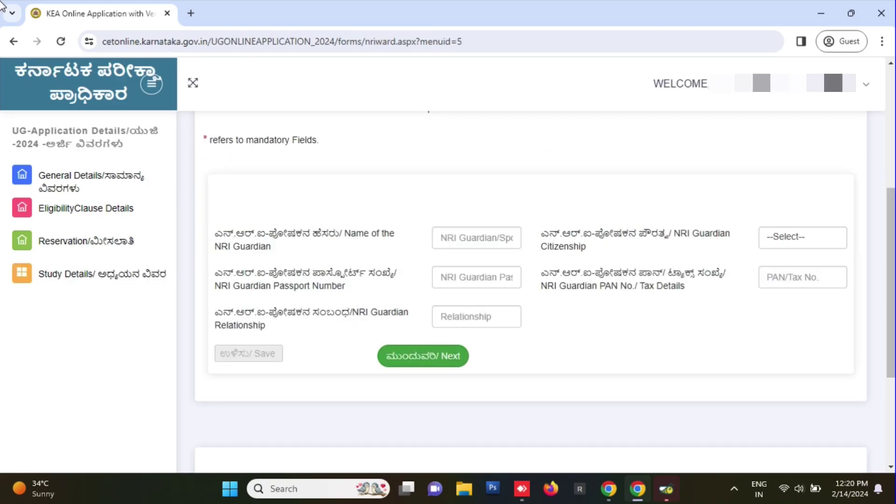
- Enter the account holder's name and bank name, save the bank details, and continue to Document Upload
key(Return)
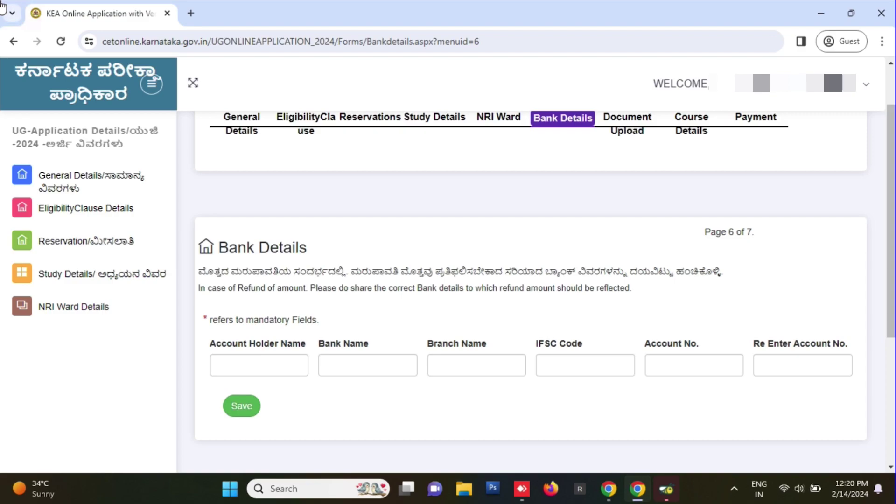
click(276, 360)
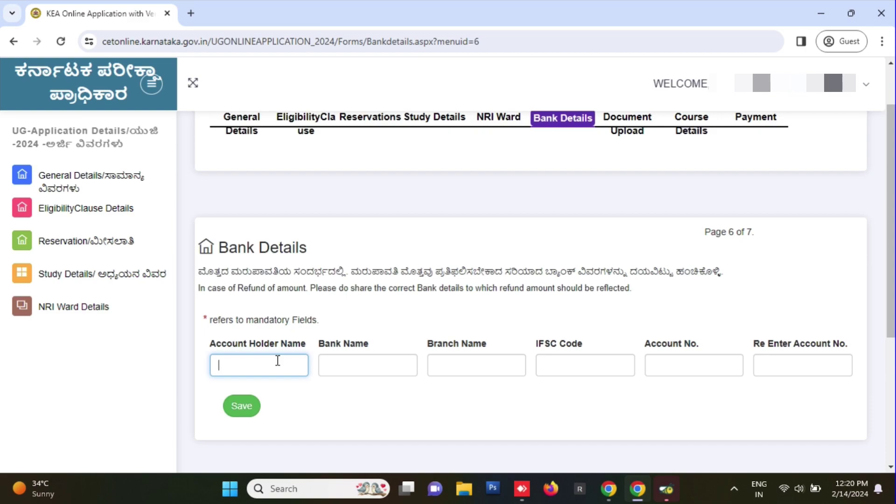
text(R)
click(338, 362)
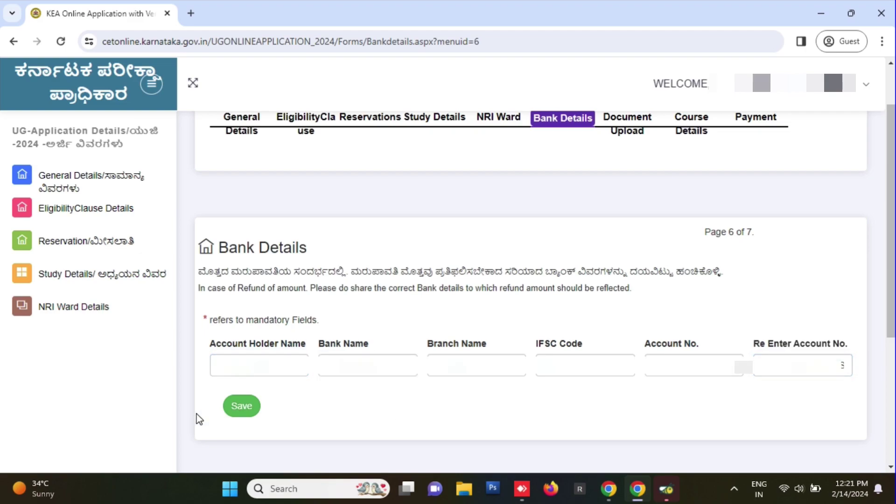
click(240, 407)
scroll(560, 383, down, 3)
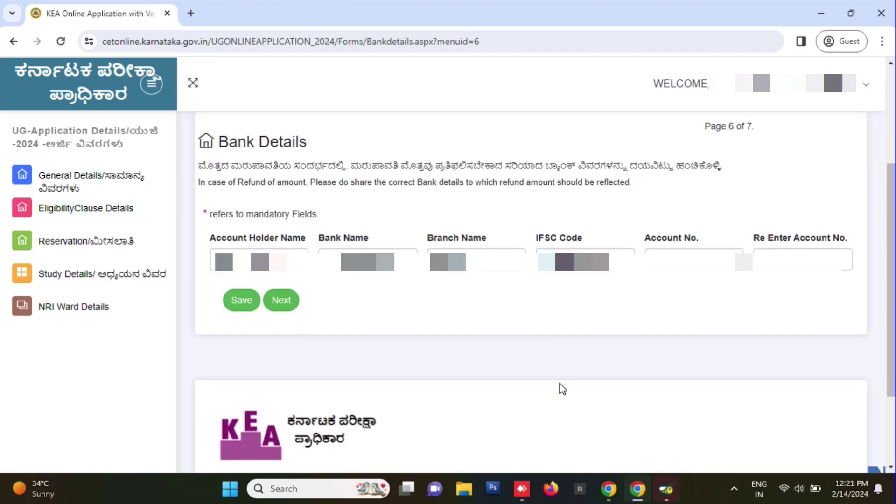
click(279, 279)
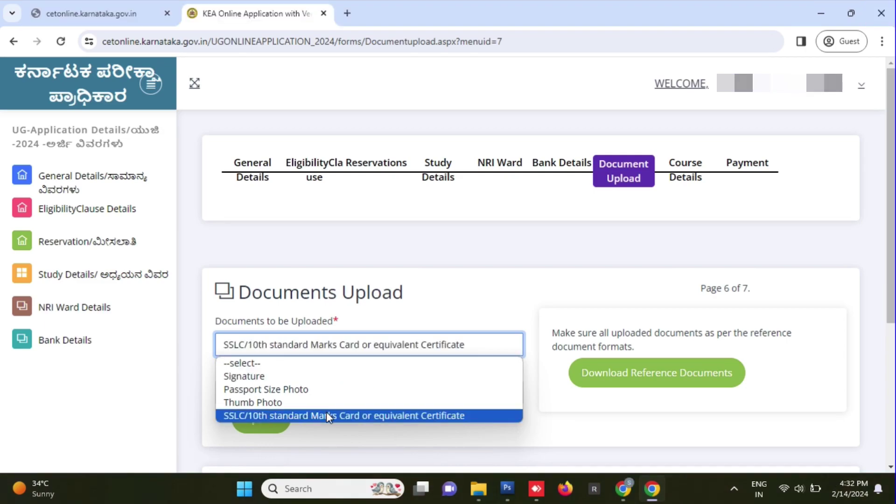
- Upload SSS_organized.pdf from the R1 folder as the SSLC marks card
click(326, 414)
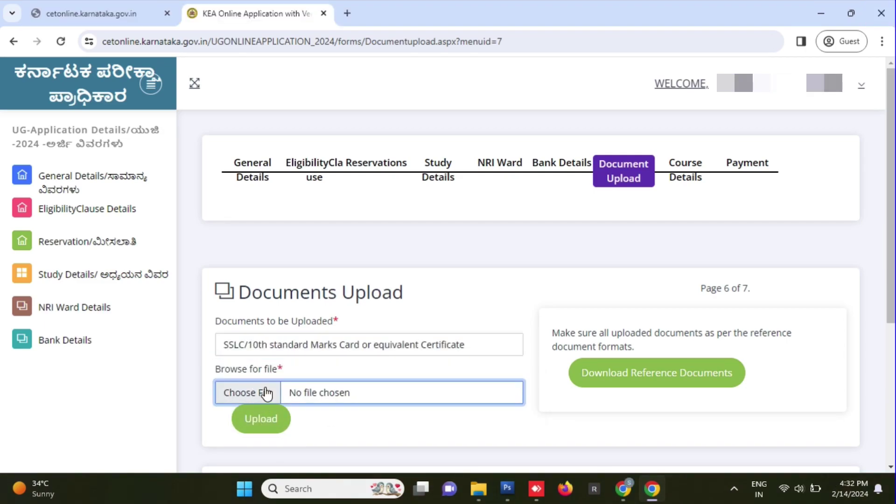
click(266, 394)
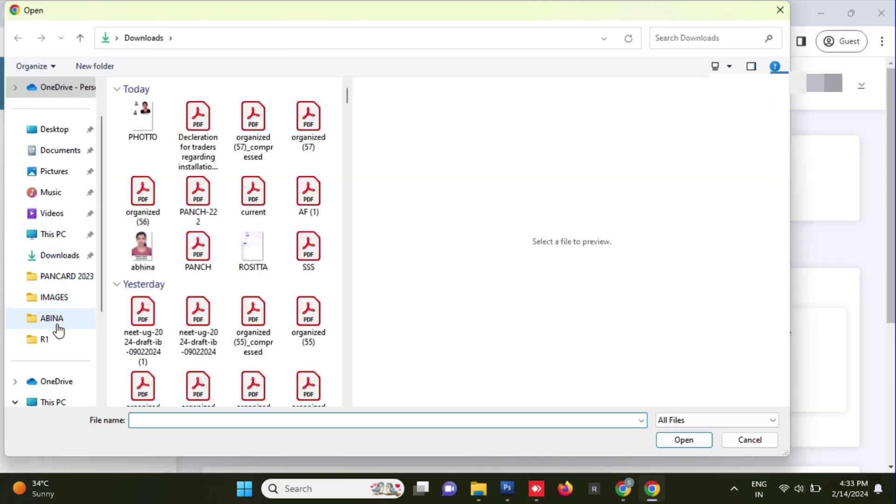
click(47, 341)
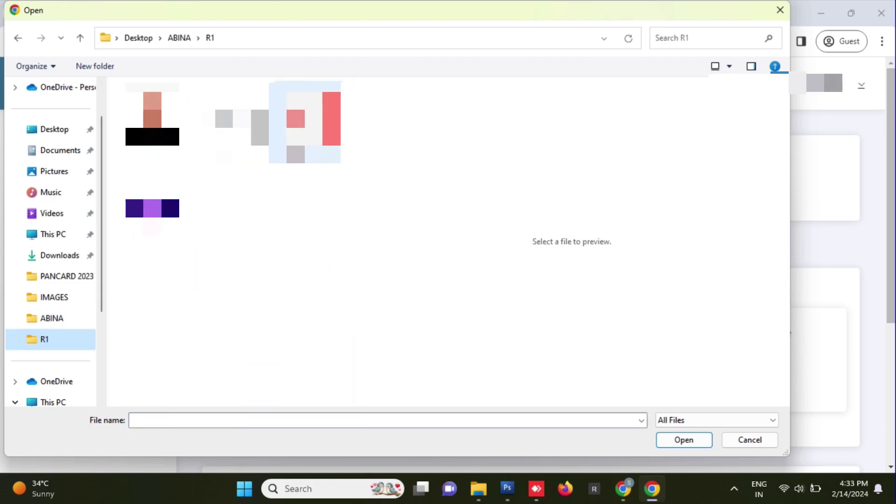
double_click(296, 136)
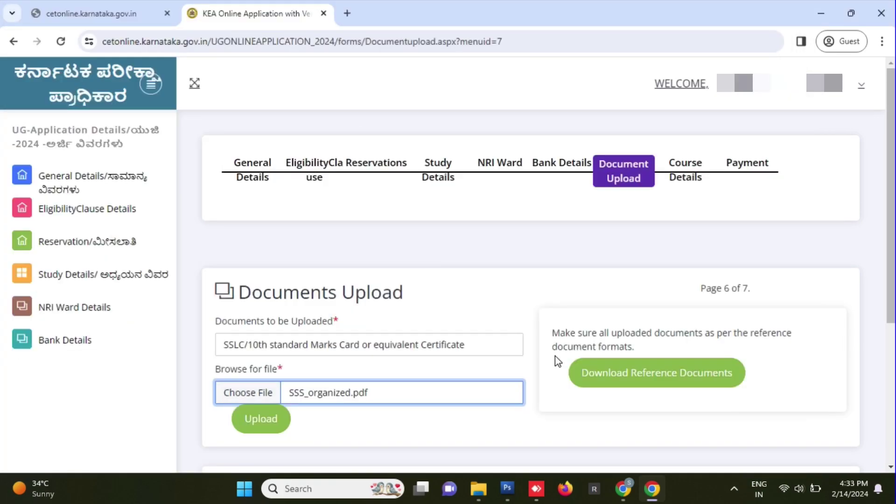
scroll(451, 411, down, 1)
click(254, 359)
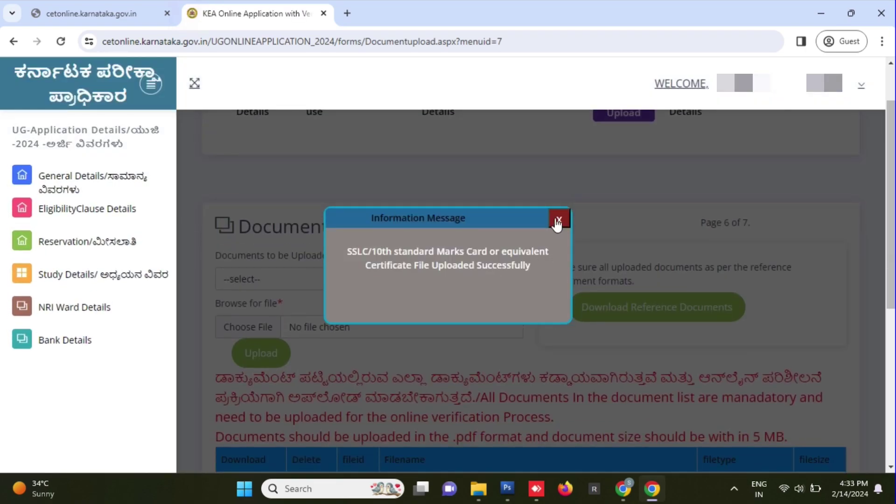
click(559, 219)
- Upload the SIGN file as the Signature document
scroll(556, 327, down, 3)
scroll(560, 326, up, 1)
scroll(480, 352, up, 3)
click(280, 279)
click(280, 310)
click(260, 334)
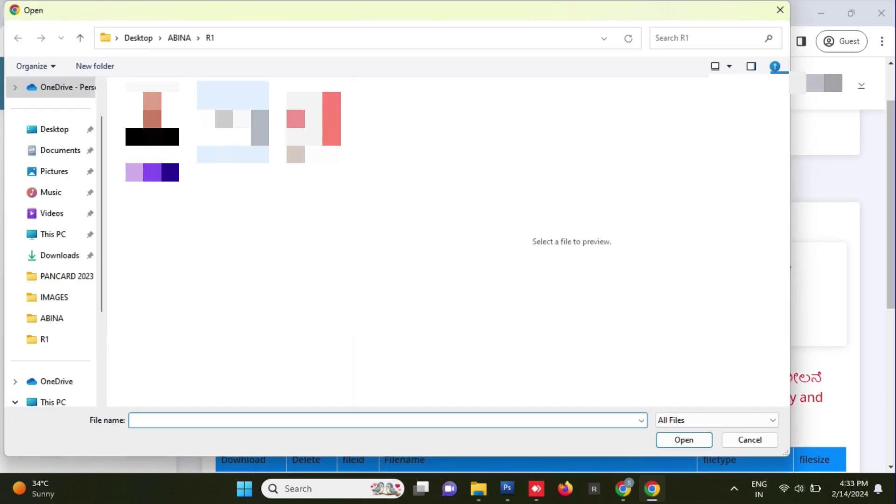
text(SIGN)
key(Return)
click(251, 358)
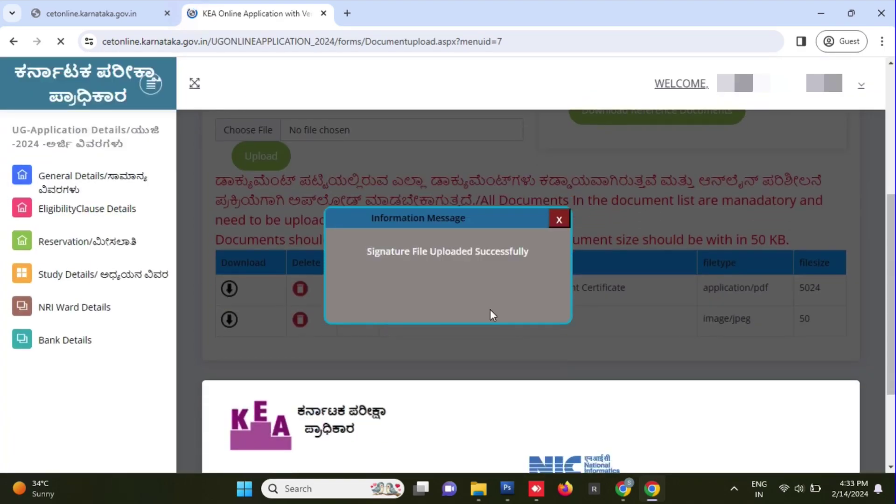
click(559, 220)
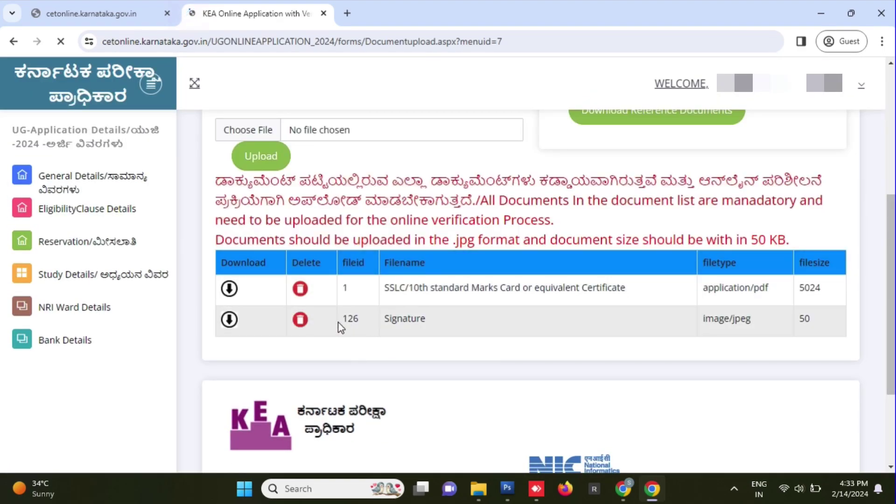
- Upload the photo file as the Passport Size Photo
scroll(293, 307, up, 4)
click(239, 281)
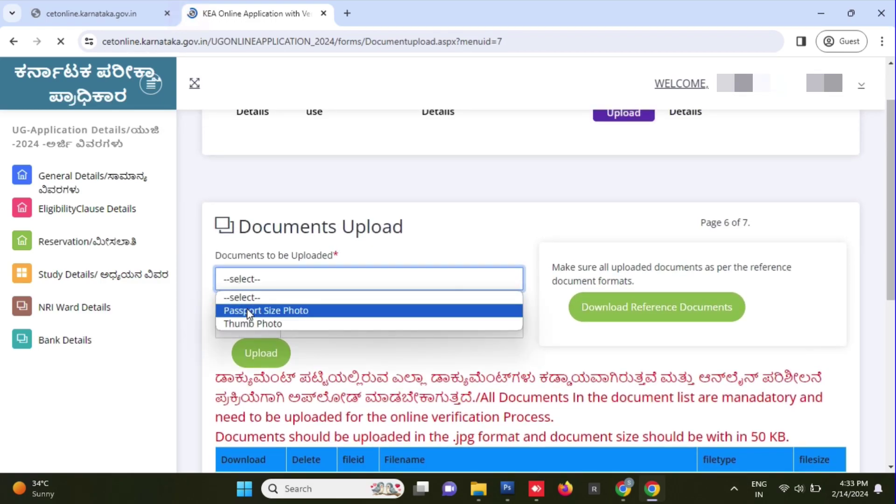
click(316, 311)
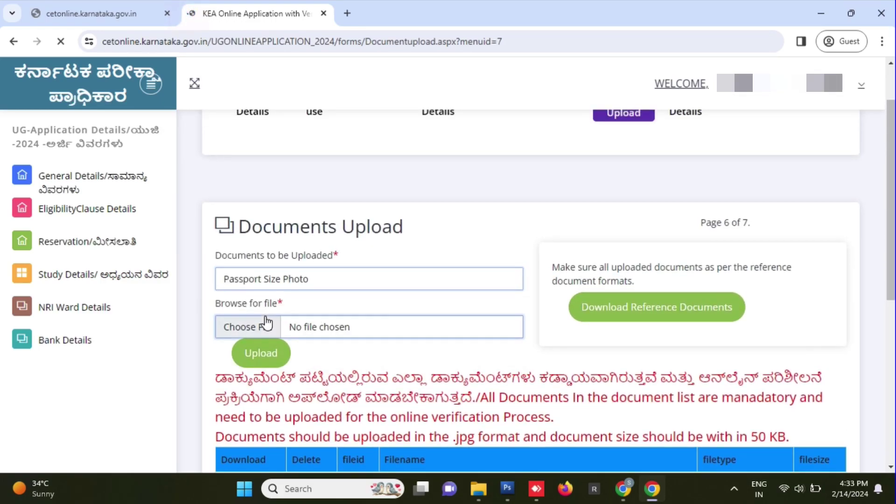
click(266, 323)
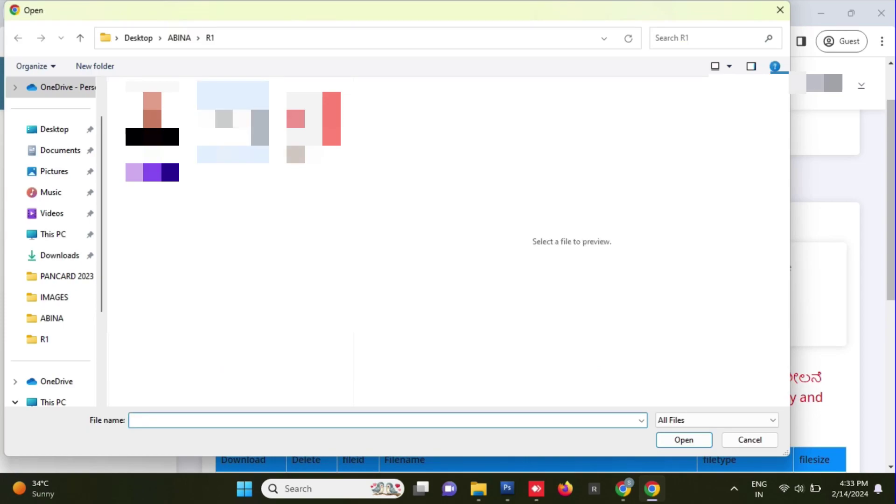
text(photo)
key(Return)
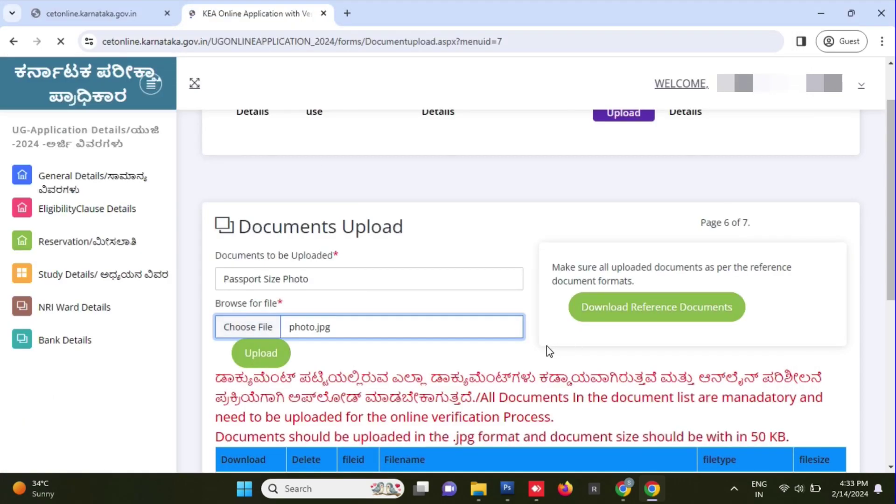
click(268, 357)
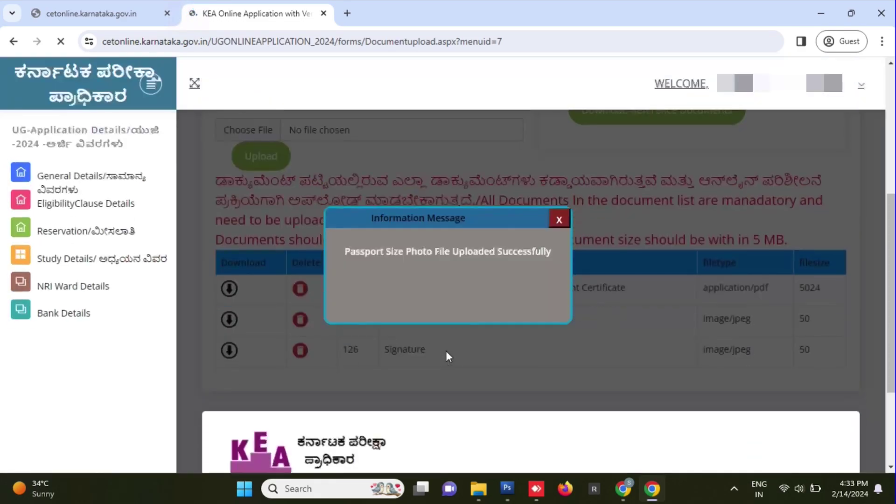
click(560, 220)
- Upload the THUMB image as the Thumb Photo and continue to the course page
scroll(263, 340, up, 4)
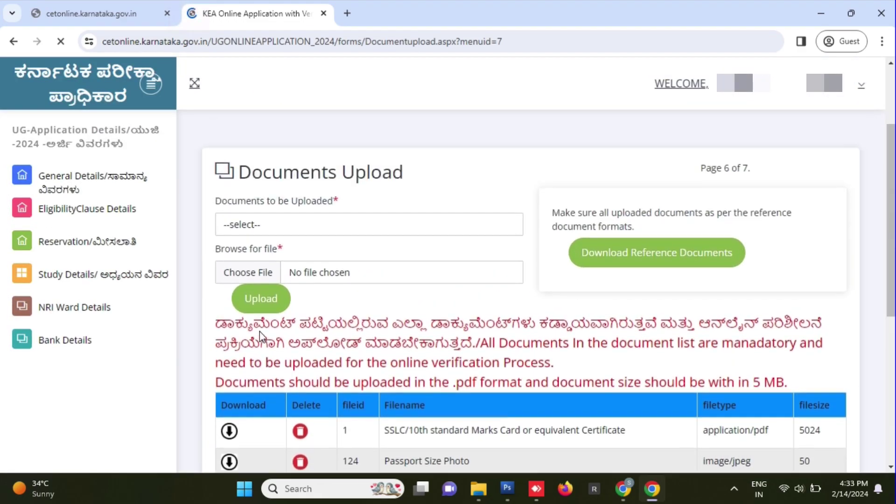
click(234, 279)
click(247, 311)
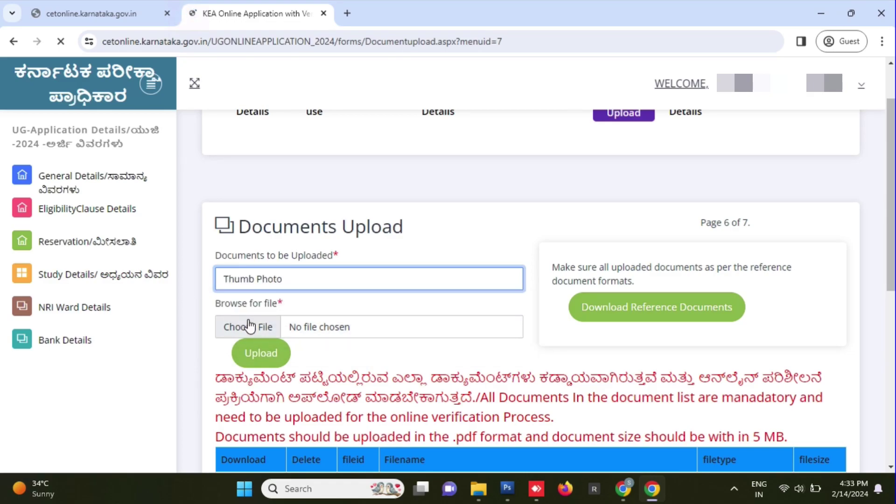
click(248, 326)
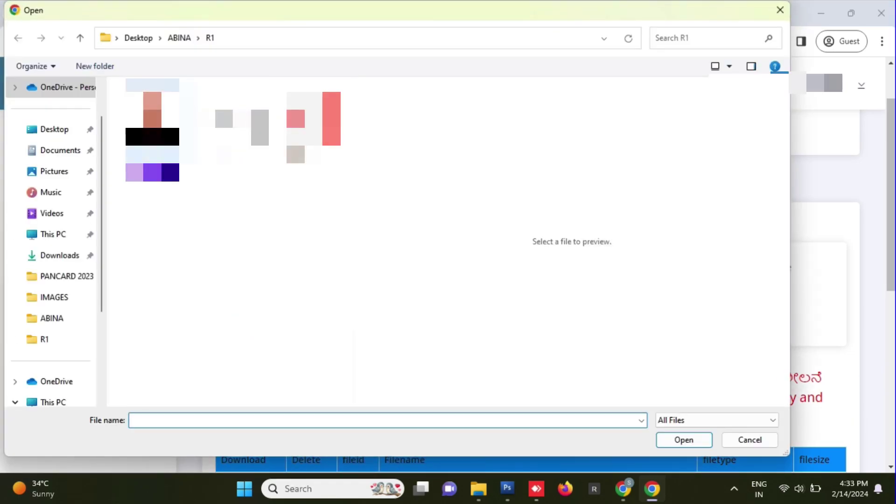
click(153, 172)
click(684, 439)
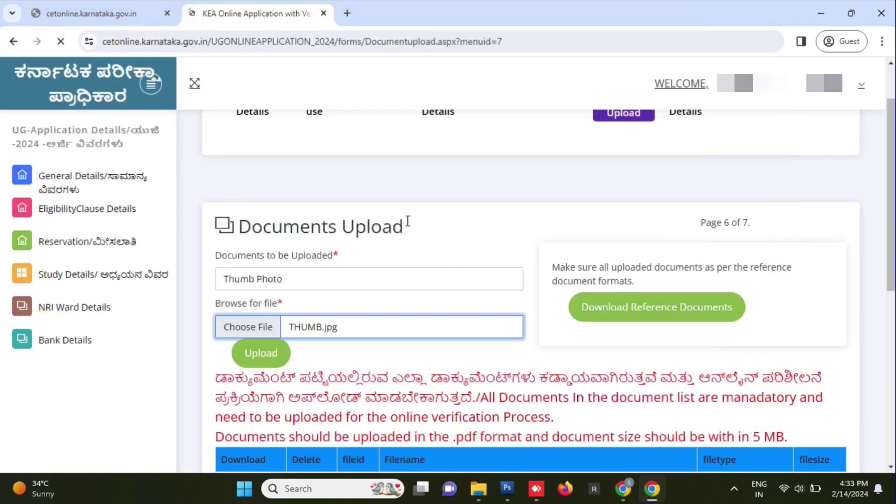
scroll(393, 353, down, 3)
click(260, 223)
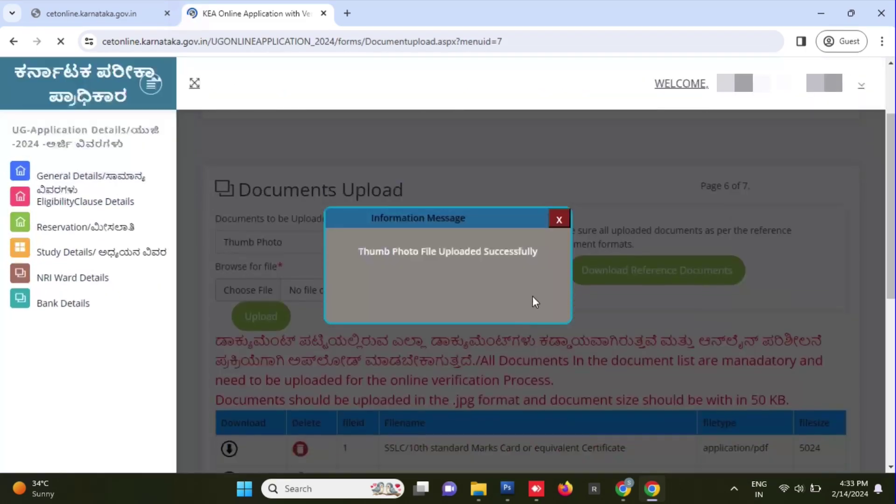
click(559, 220)
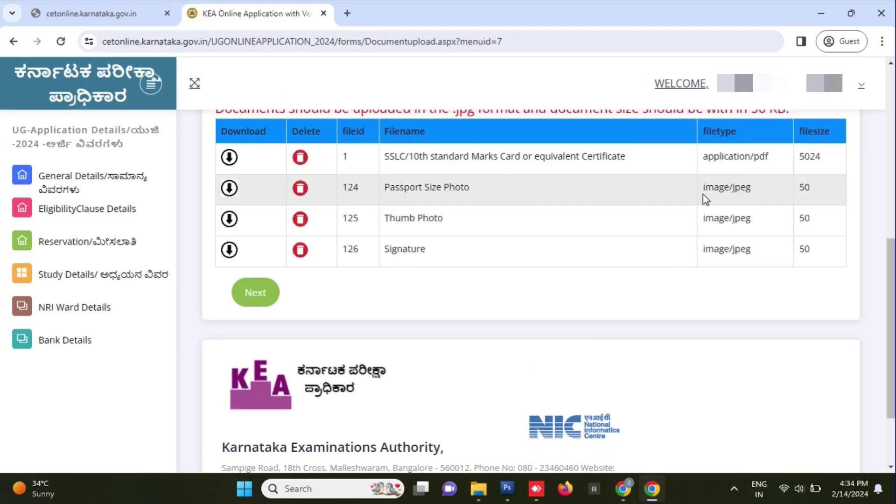
click(249, 285)
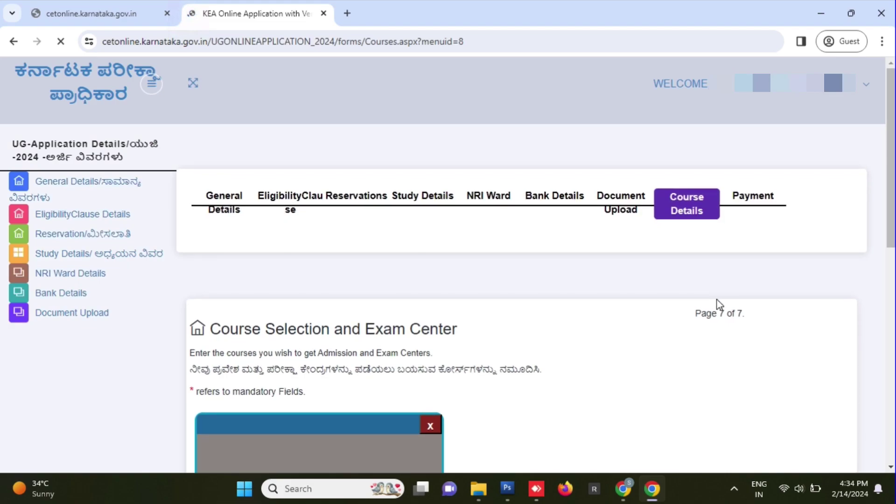
- Tick the UG - CET course and apply it, bringing the application fee to 2500
scroll(747, 364, down, 3)
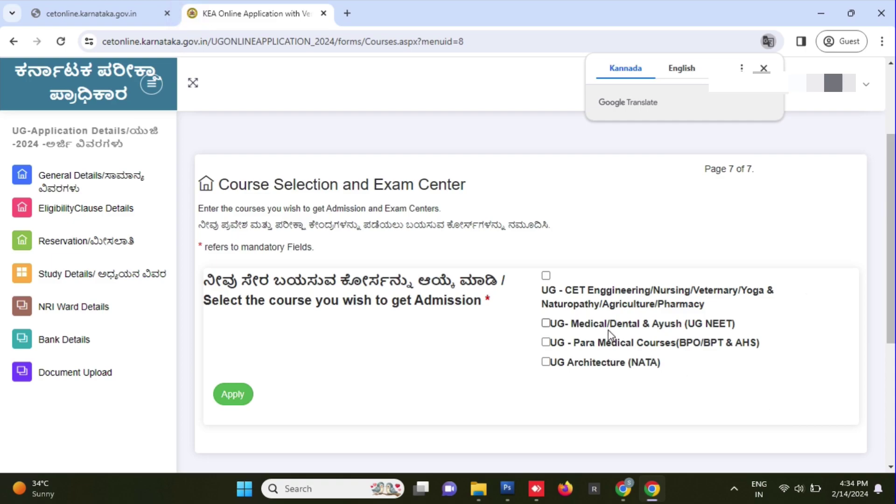
click(545, 276)
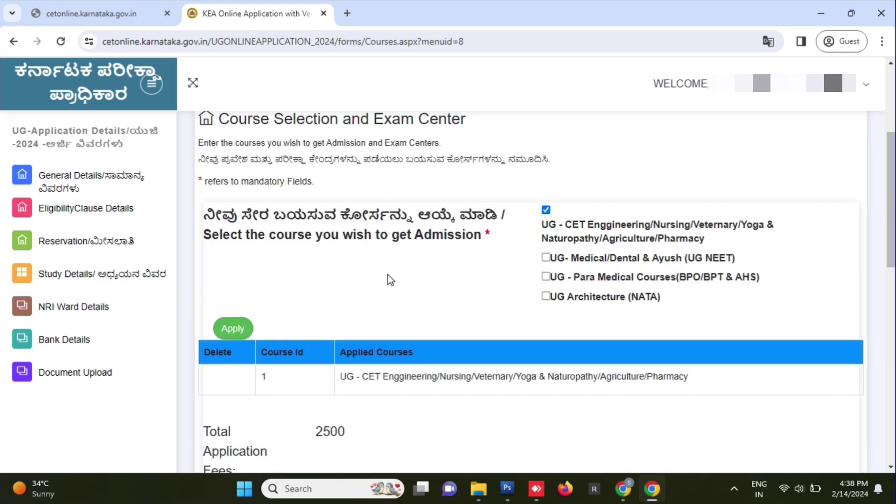
click(233, 330)
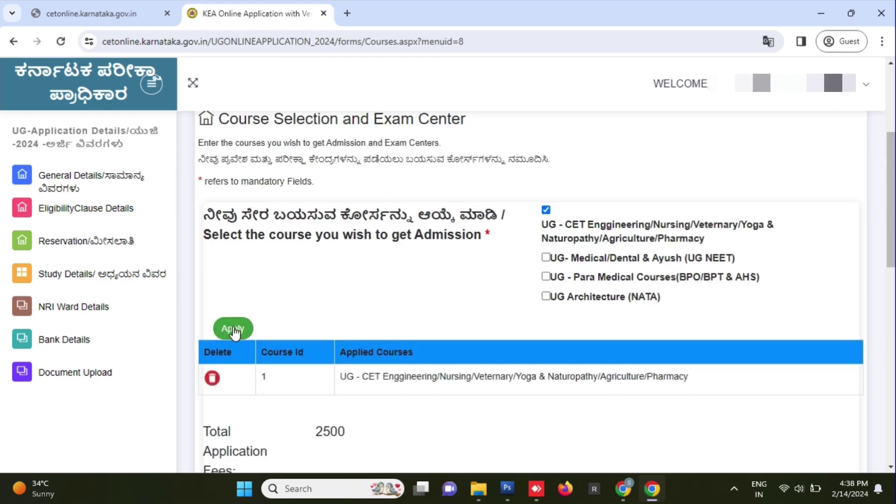
scroll(320, 335, down, 6)
- Choose MANGALURU (DAKSHINA KANNADA) as first exam centre priority and KARKALA as second
scroll(552, 312, down, 3)
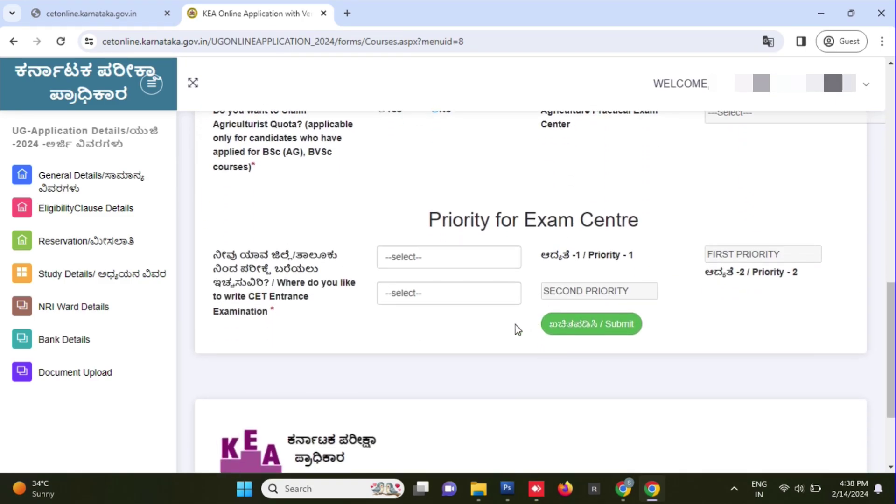
click(426, 256)
scroll(437, 212, down, 1)
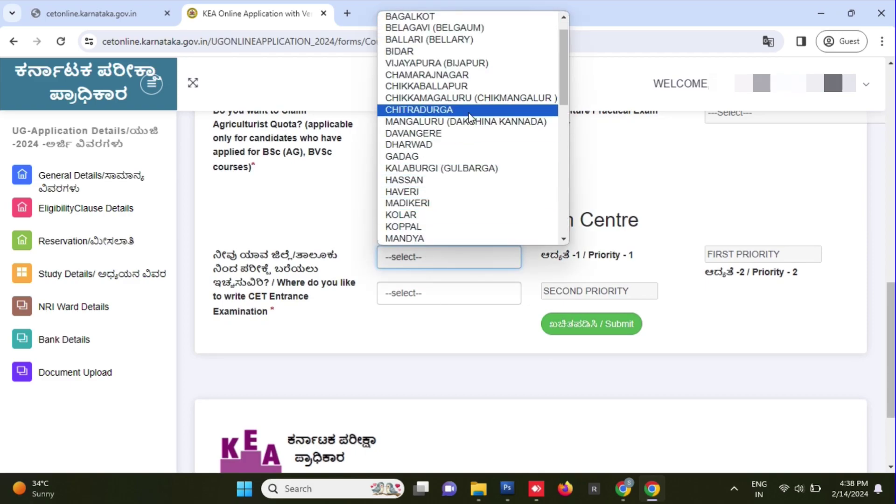
scroll(481, 86, up, 1)
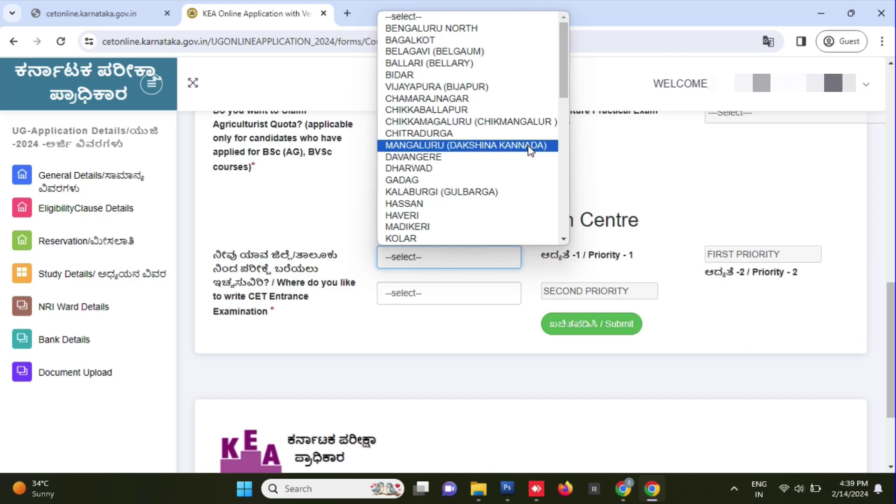
click(530, 145)
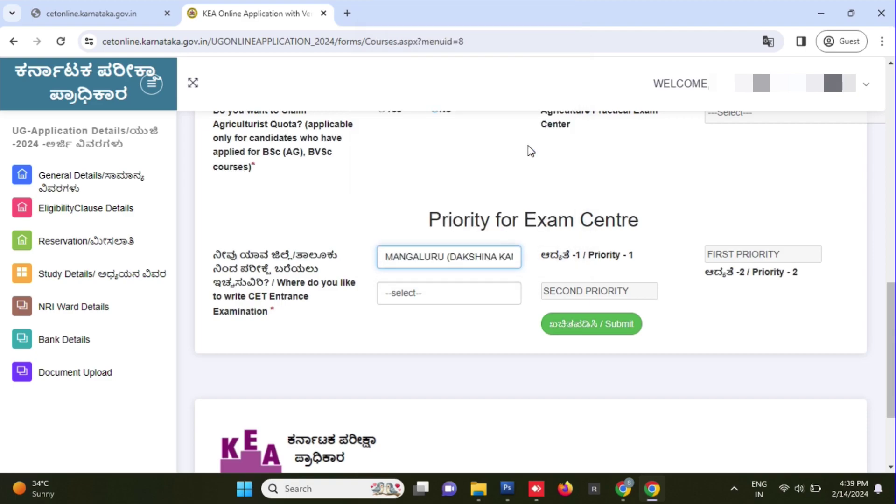
click(483, 305)
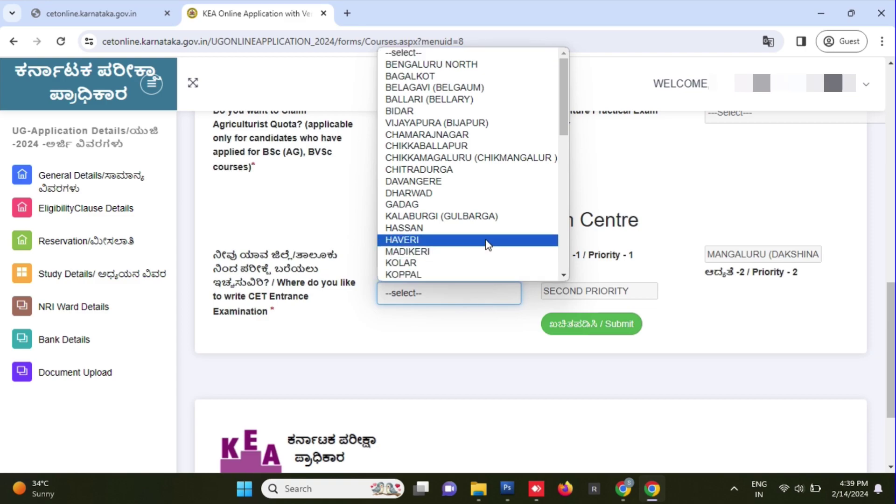
scroll(481, 220, down, 10)
click(477, 193)
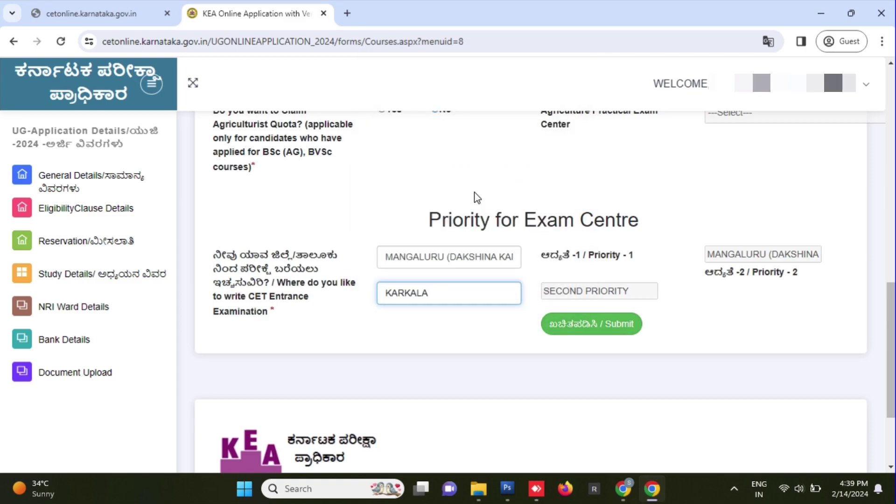
- Download a draft copy, save the exam centre priorities, and continue to the payment page
scroll(509, 264, down, 1)
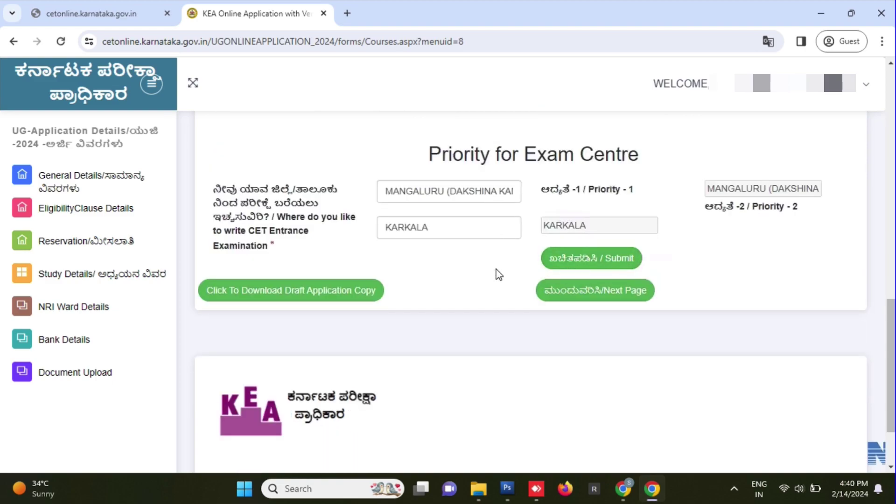
scroll(496, 270, down, 1)
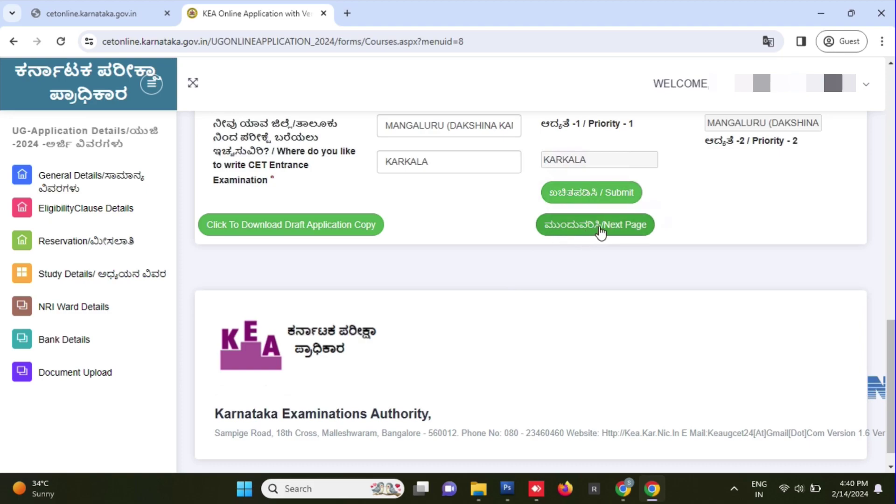
click(351, 232)
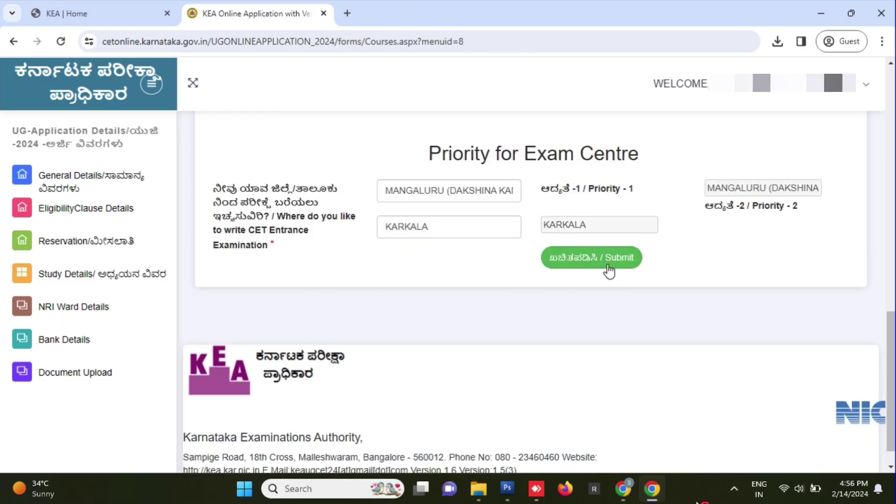
click(620, 263)
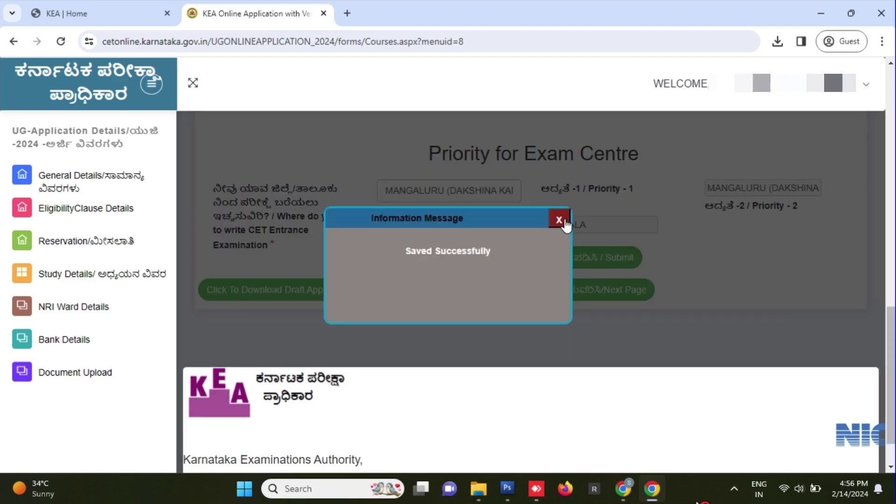
click(564, 223)
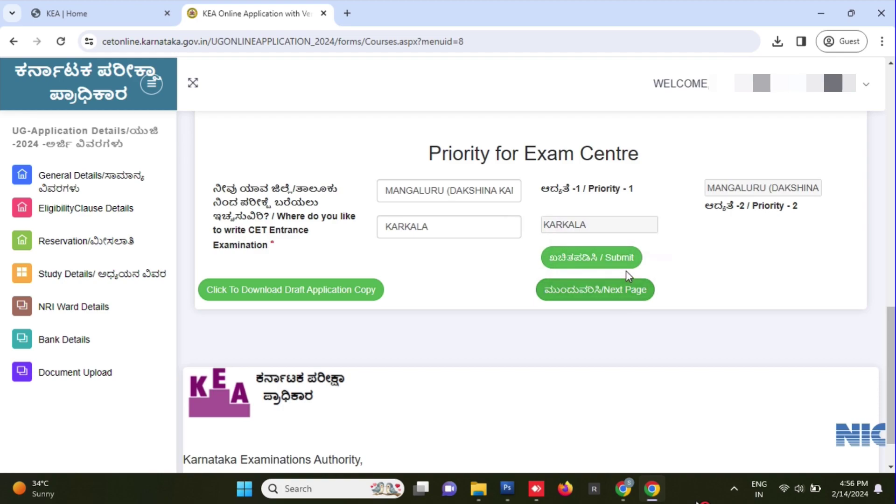
click(634, 300)
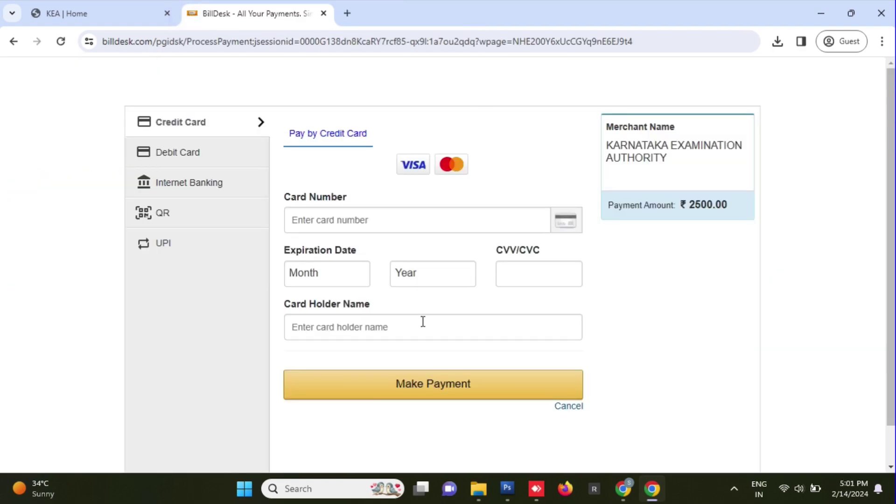
- Pay the ₹2500 total by UPI QR code, then answer No to editing the application
click(169, 225)
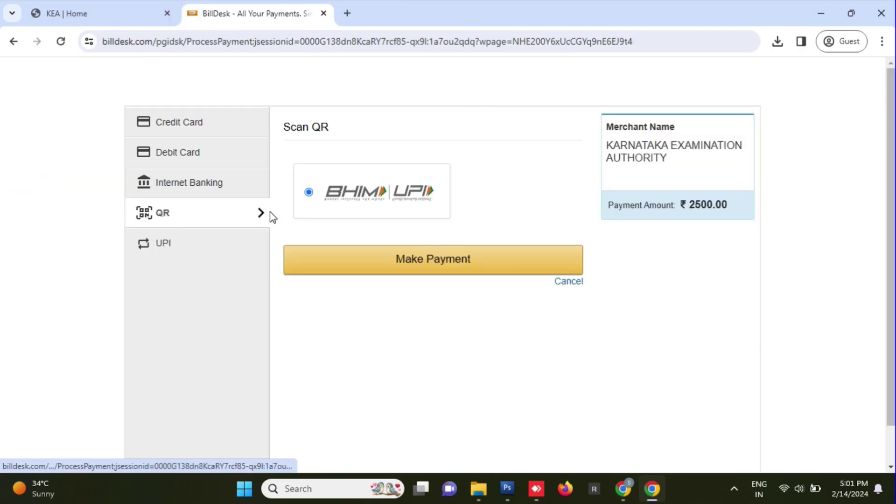
click(358, 263)
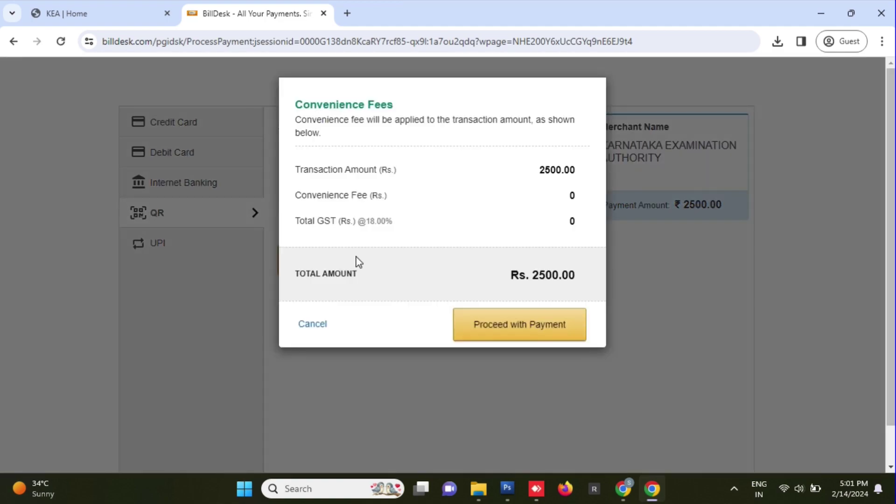
click(506, 332)
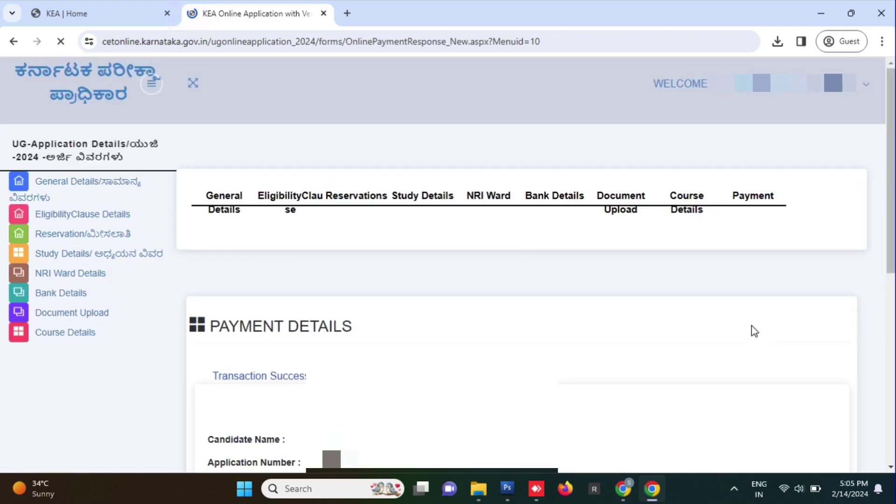
scroll(638, 417, down, 5)
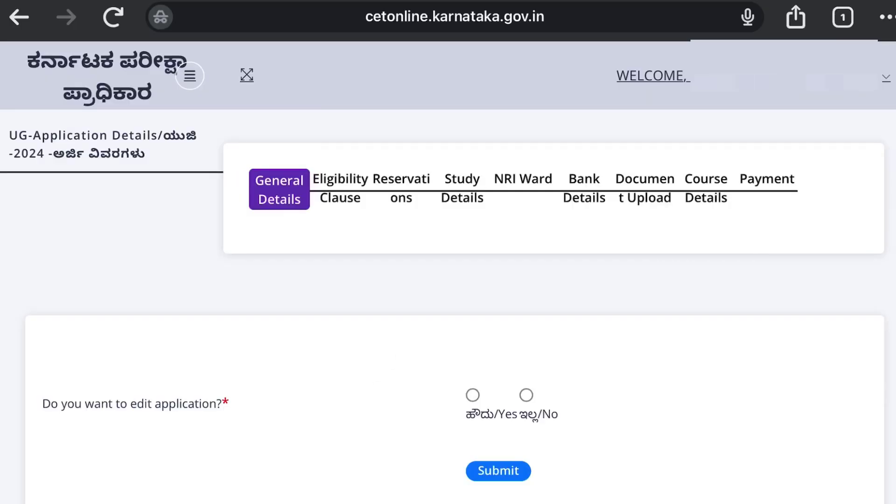
click(526, 395)
- Submit and confirm the No answer to editing, then dismiss the Please Save Details reminder
click(498, 471)
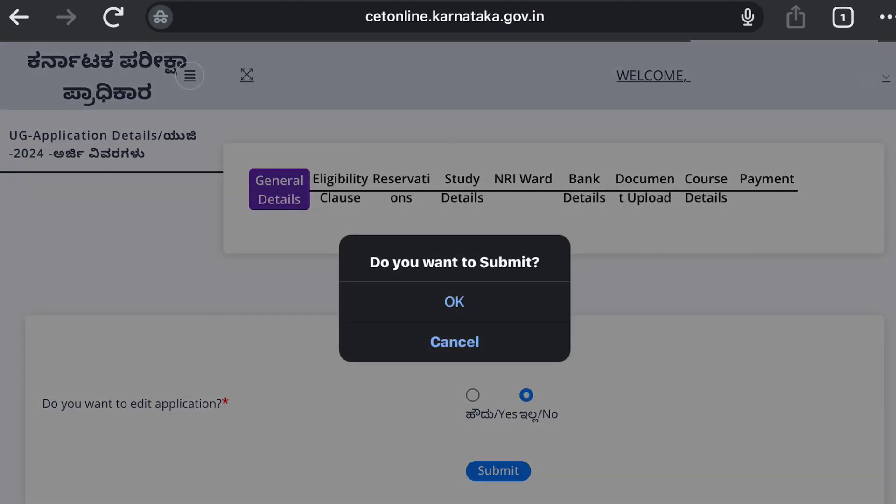
click(455, 302)
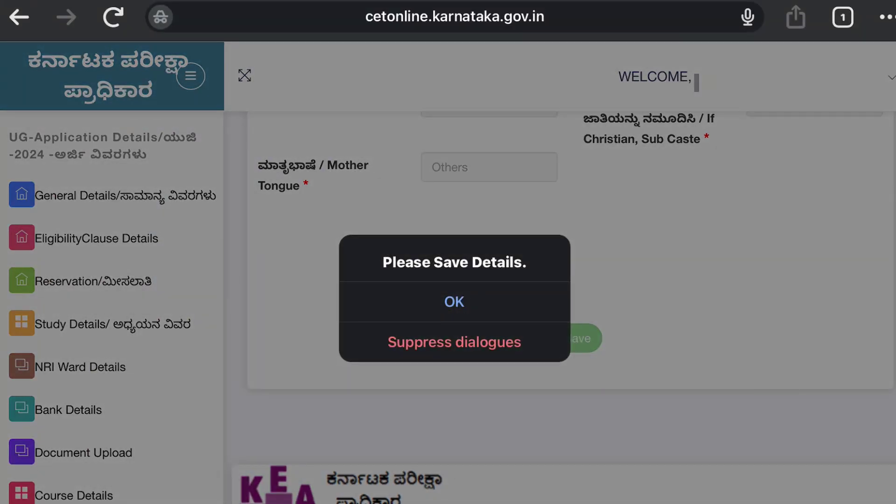
key(Return)
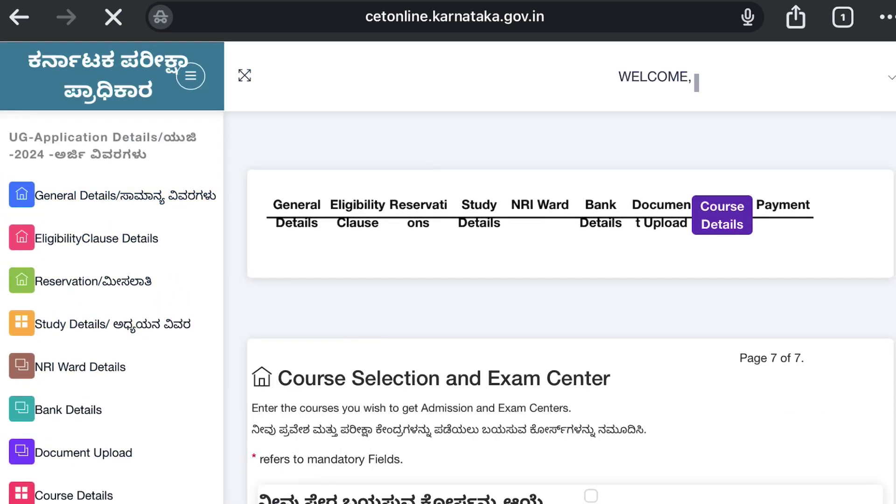
- Resubmit the MANGALURU and KARKALA exam-centre priorities and go on to the next page
scroll(570, 280, down, 15)
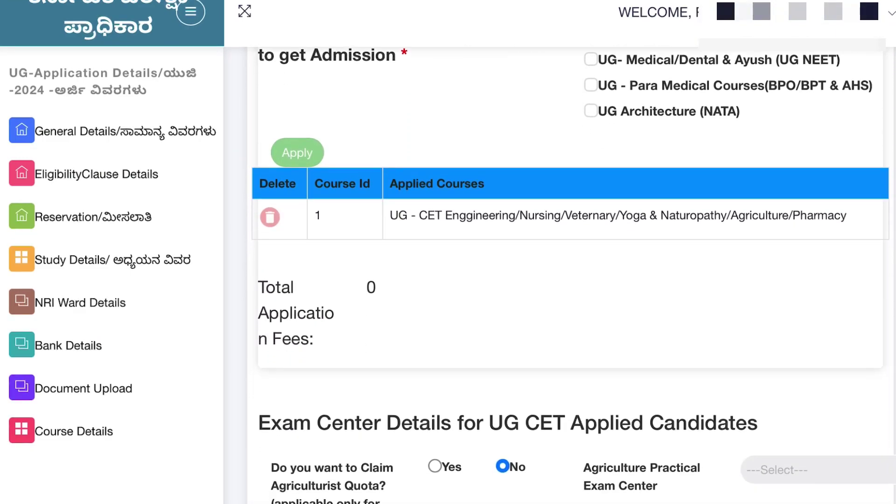
scroll(570, 281, down, 5)
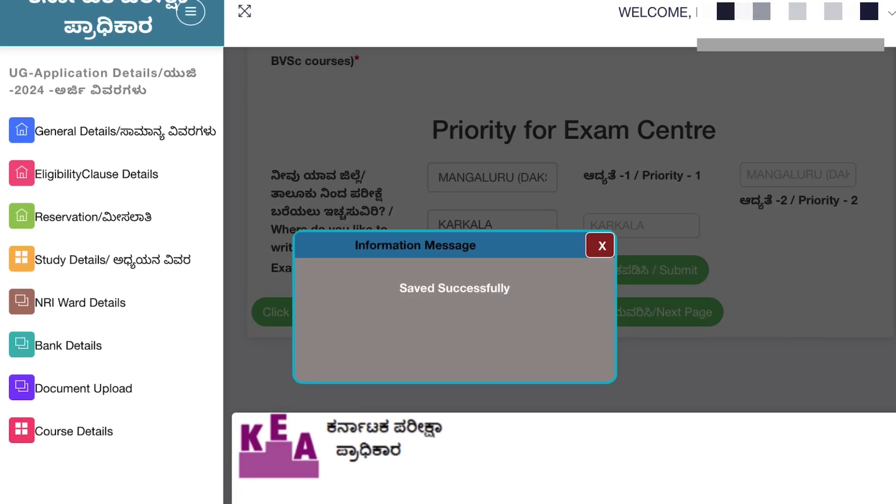
click(602, 247)
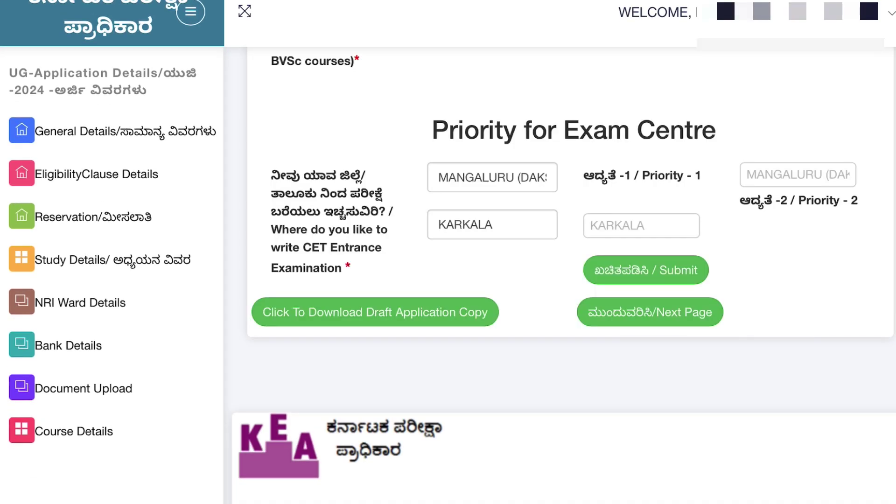
click(650, 311)
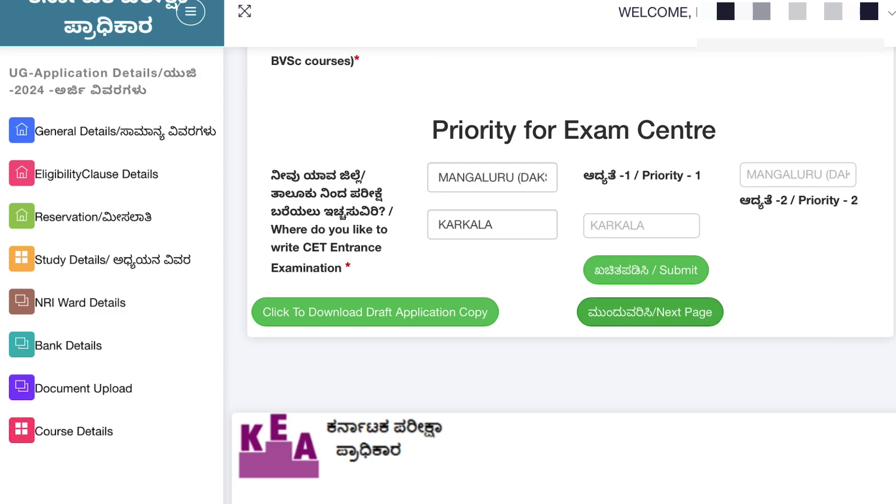